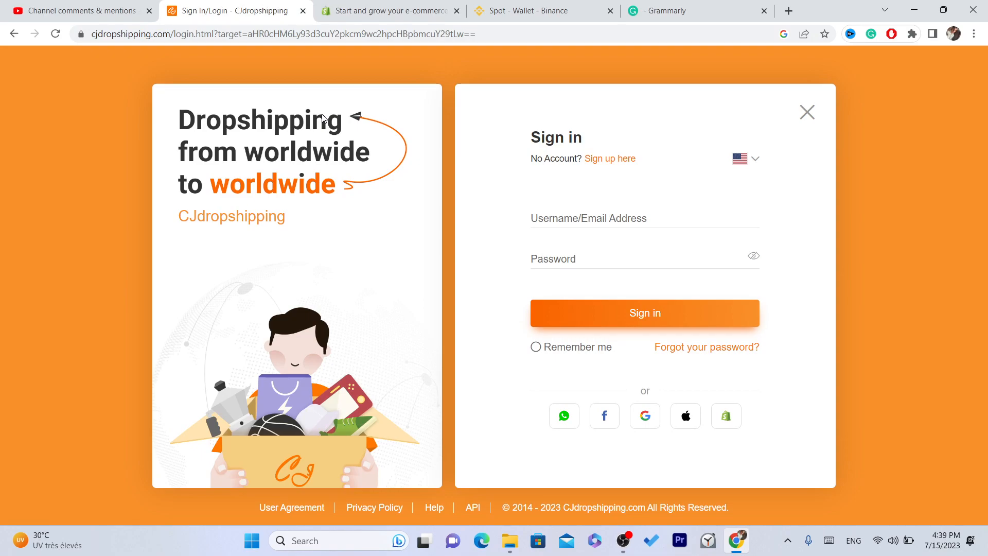
Go to the CJdropshipping website from the browser's address bar.
left_click(233, 34)
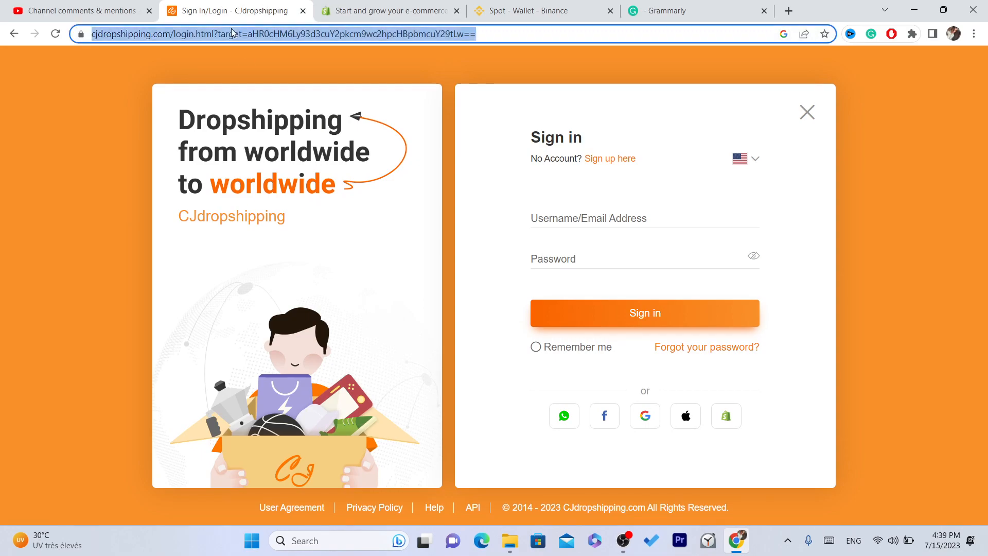
type("cjdropshipping.com")
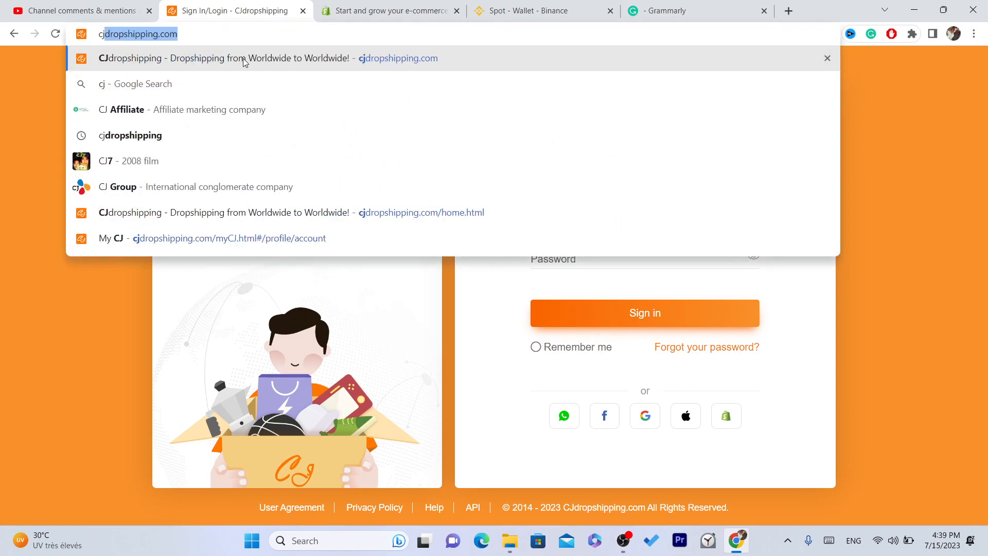
left_click(243, 58)
double_click(237, 32)
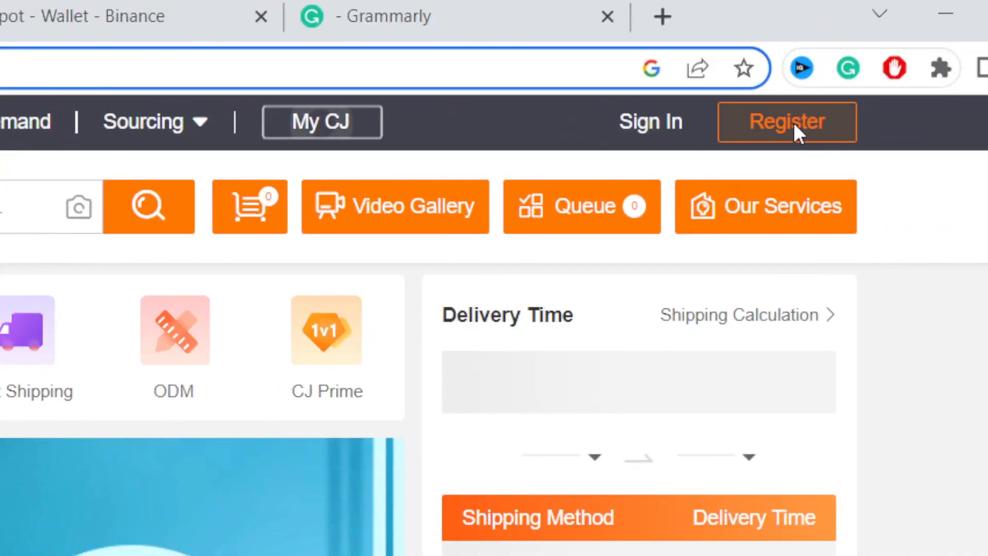
Start registering a new CJdropshipping account with Google and pick the Google account.
left_click(798, 124)
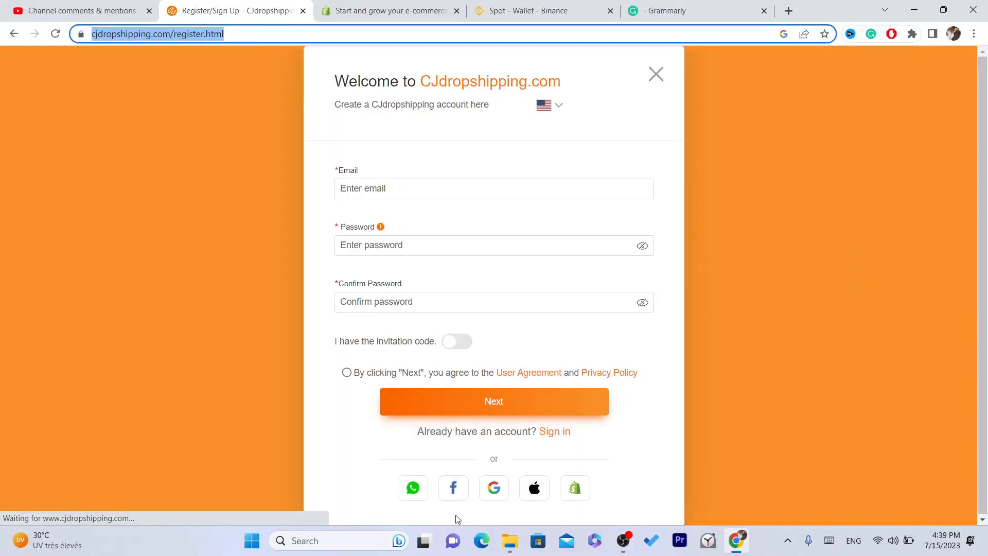
left_click(499, 493)
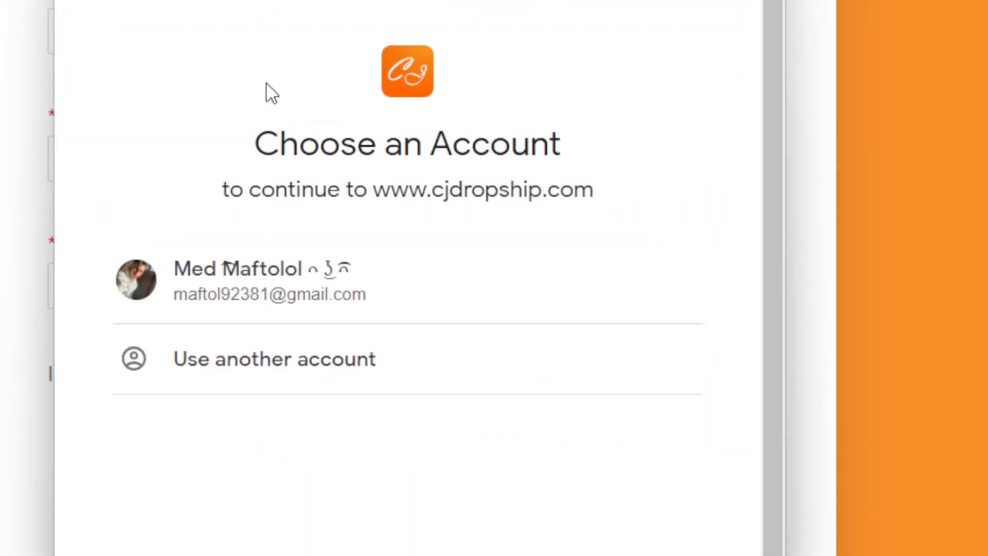
left_click(279, 282)
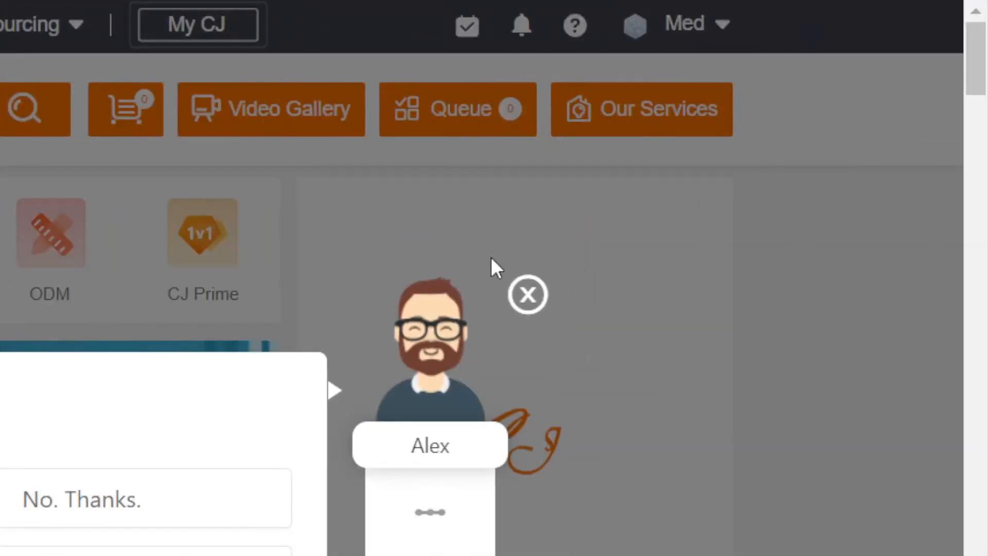
Dismiss the chat popup, then open and reload the Authorization > Shopify page.
left_click(528, 295)
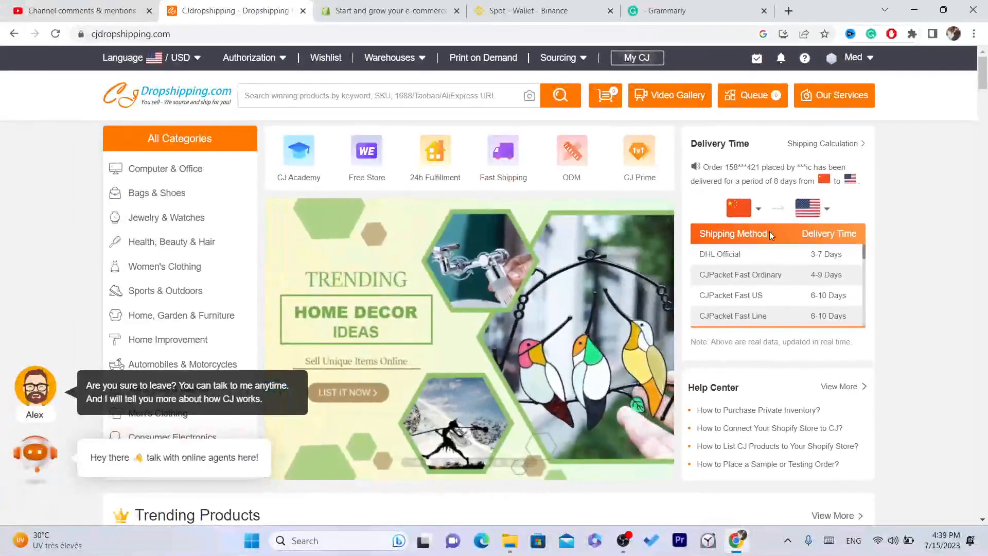
mouse_move(252, 62)
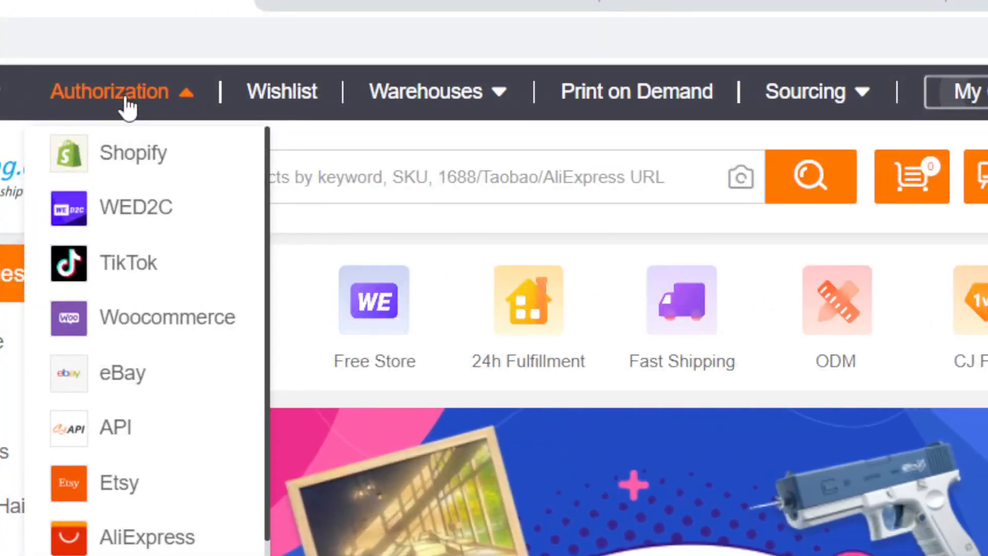
left_click(138, 164)
left_click(106, 76)
key("Return")
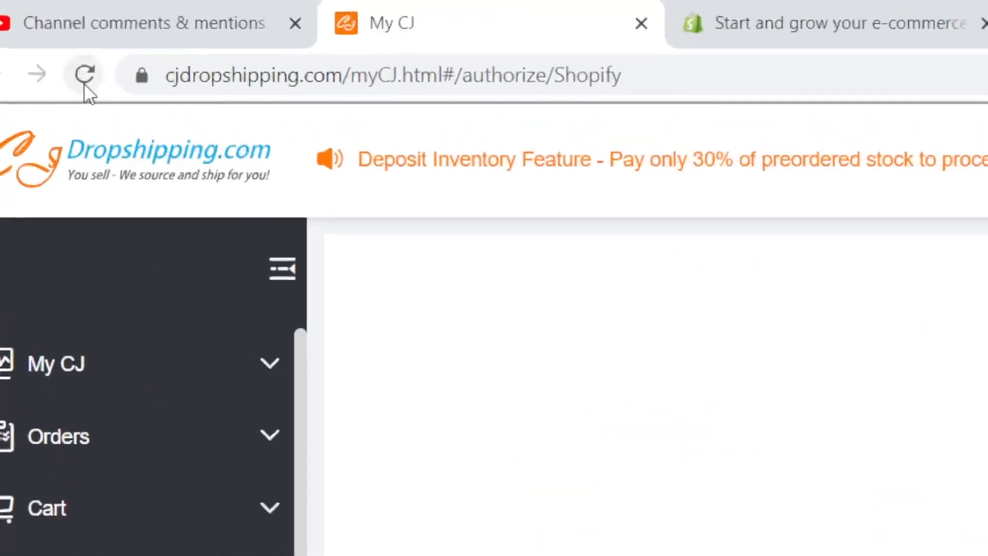
left_click(84, 81)
left_click(519, 69)
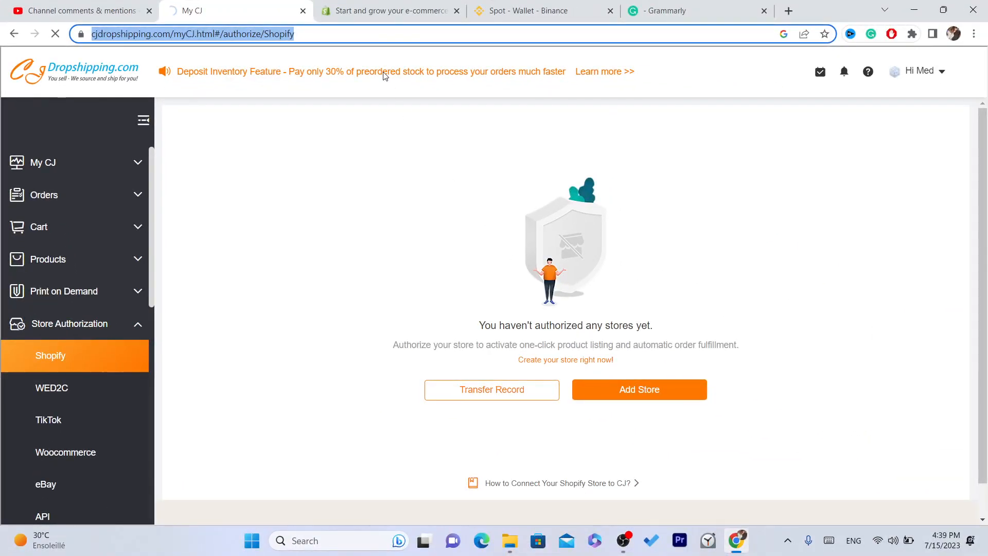
triple_click(370, 38)
double_click(370, 38)
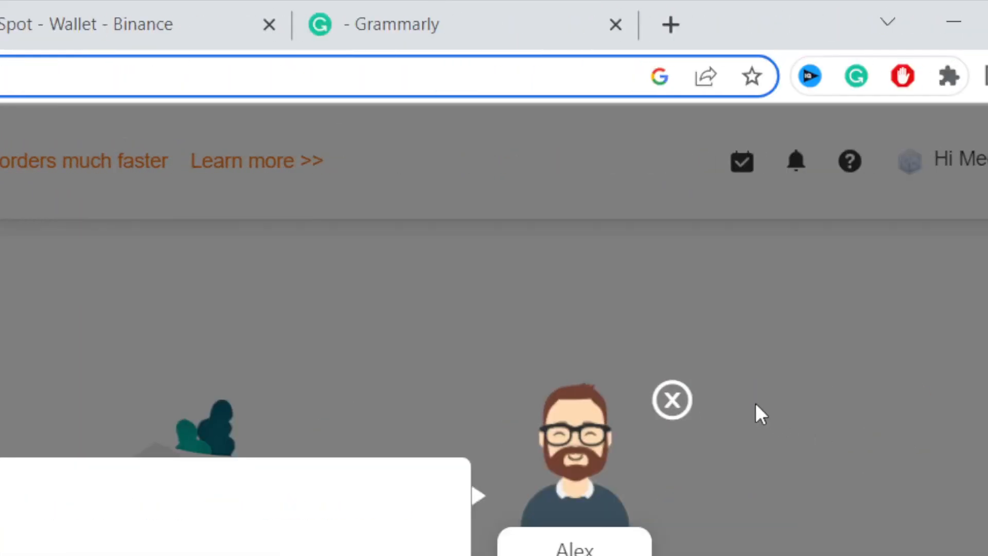
left_click(671, 401)
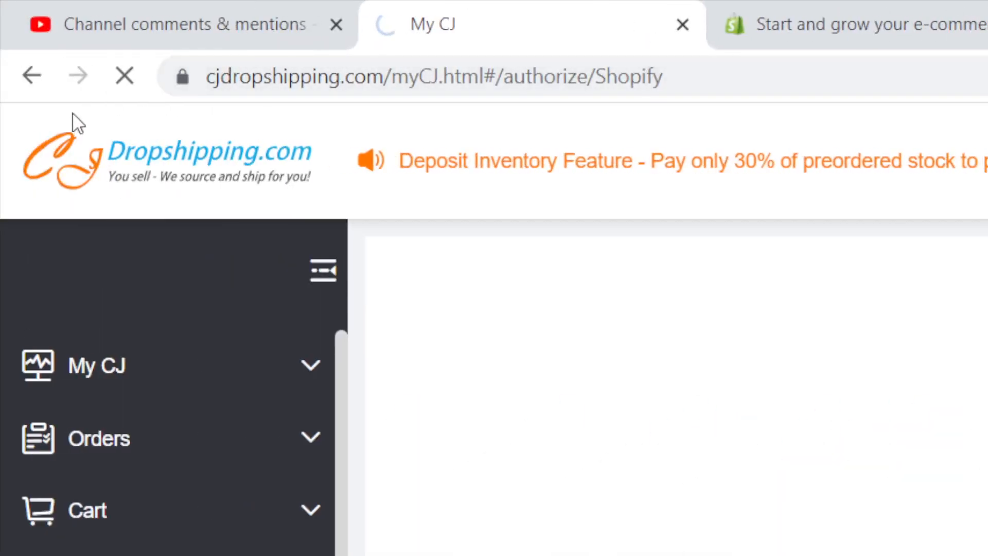
left_click(126, 75)
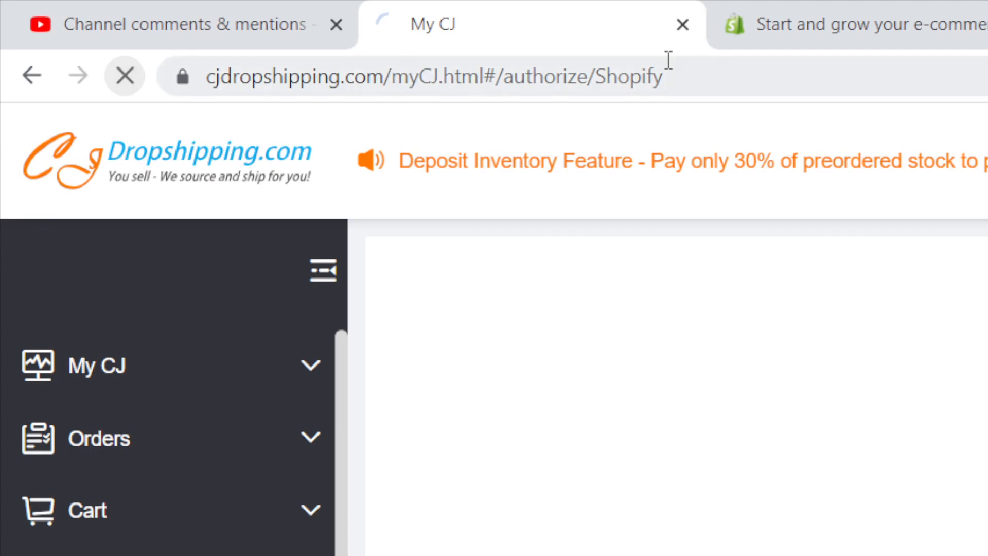
left_click(669, 60)
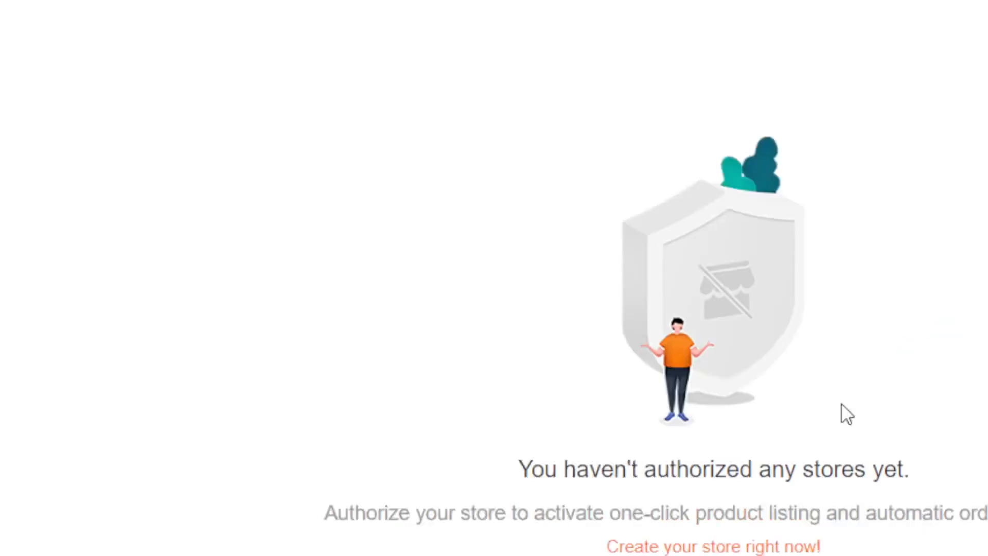
left_click(875, 441)
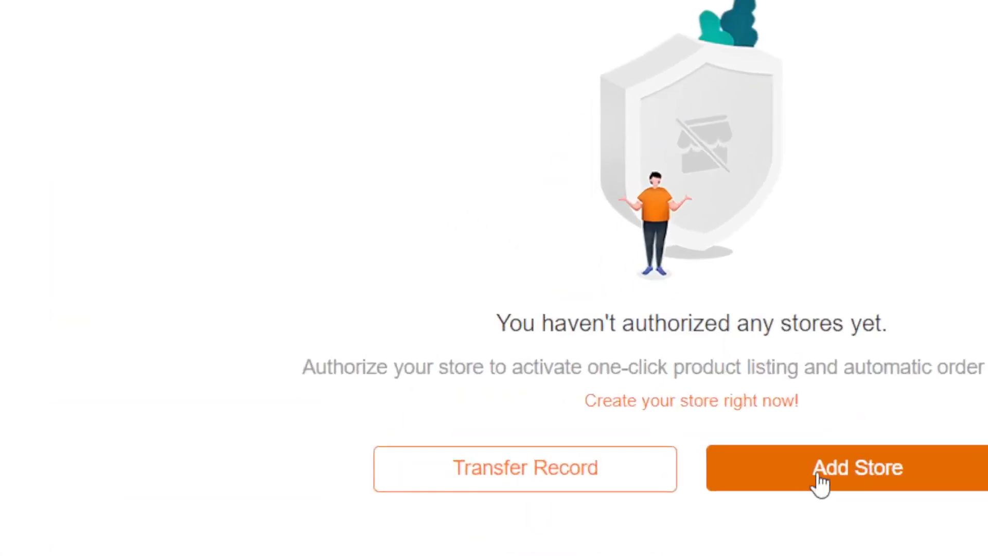
Add a new store by adding the CJdropshipping app in Shopify and logging into the Shopify account.
left_click(846, 473)
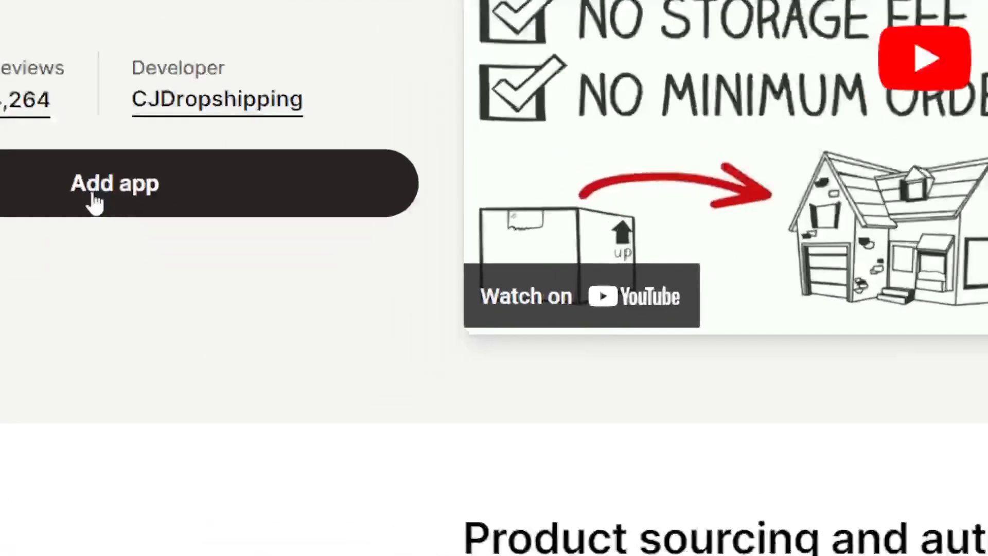
left_click(172, 331)
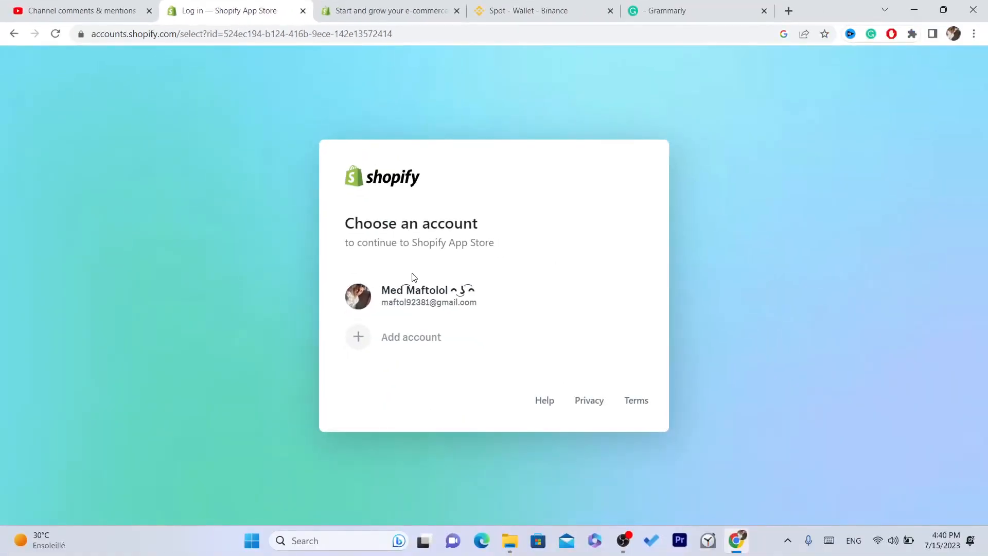
left_click(422, 297)
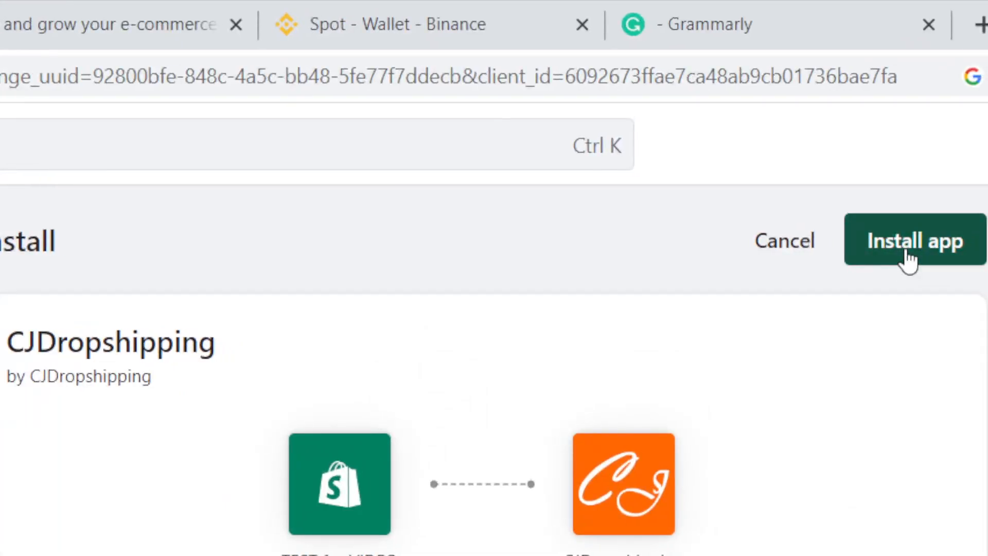
Install the CJDropshipping app on the TEST for VIDEO store.
left_click(908, 257)
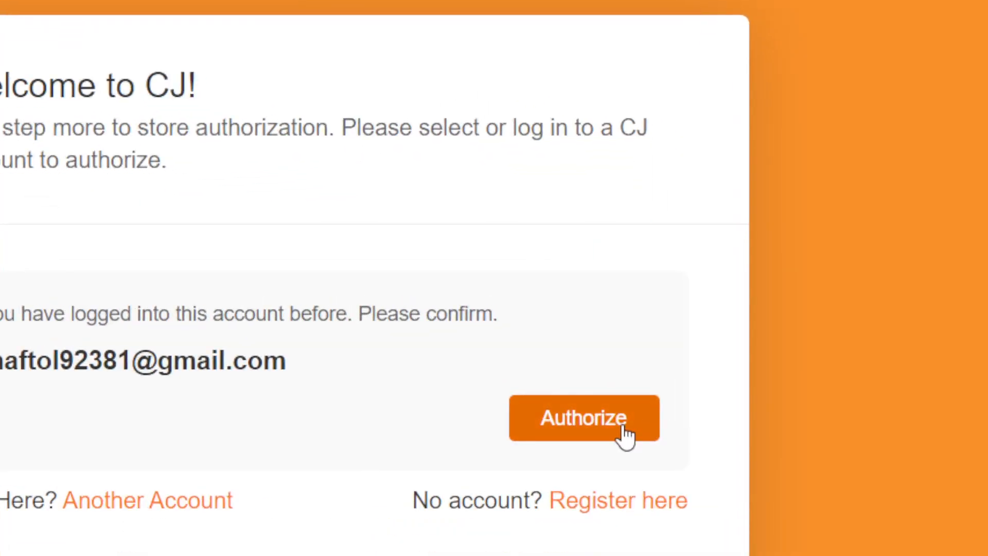
Authorize the Shopify store with the existing CJ account and accept the agreement.
left_click(628, 333)
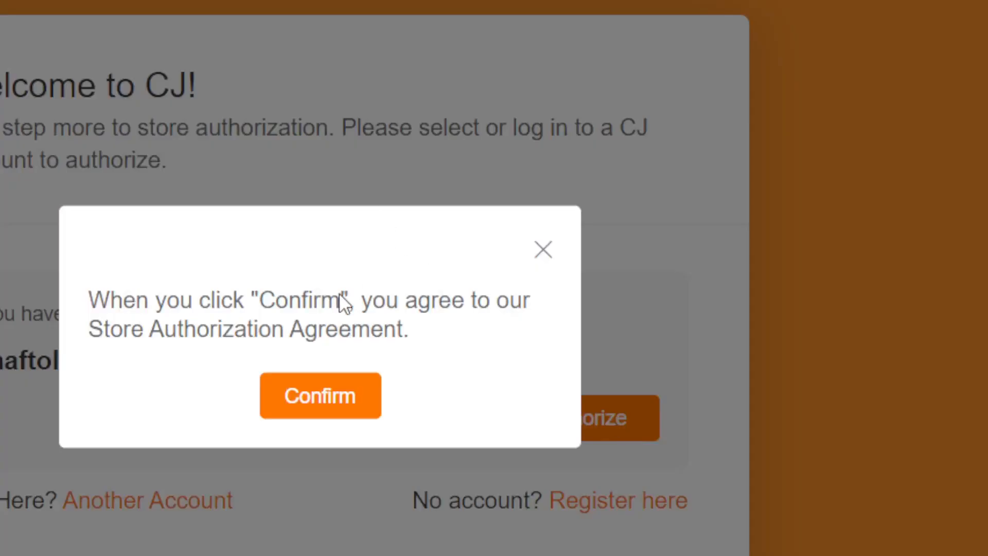
left_click(320, 404)
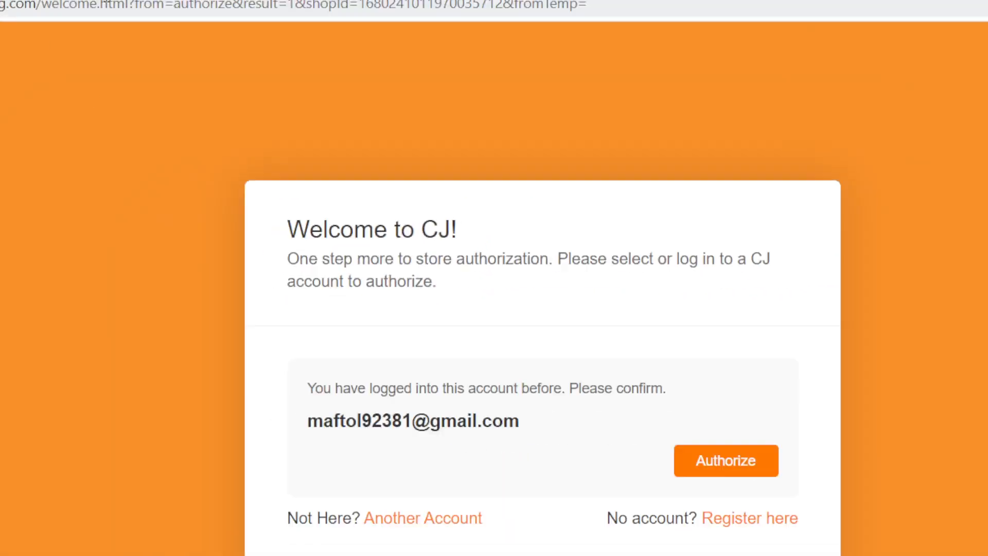
left_click(215, 32)
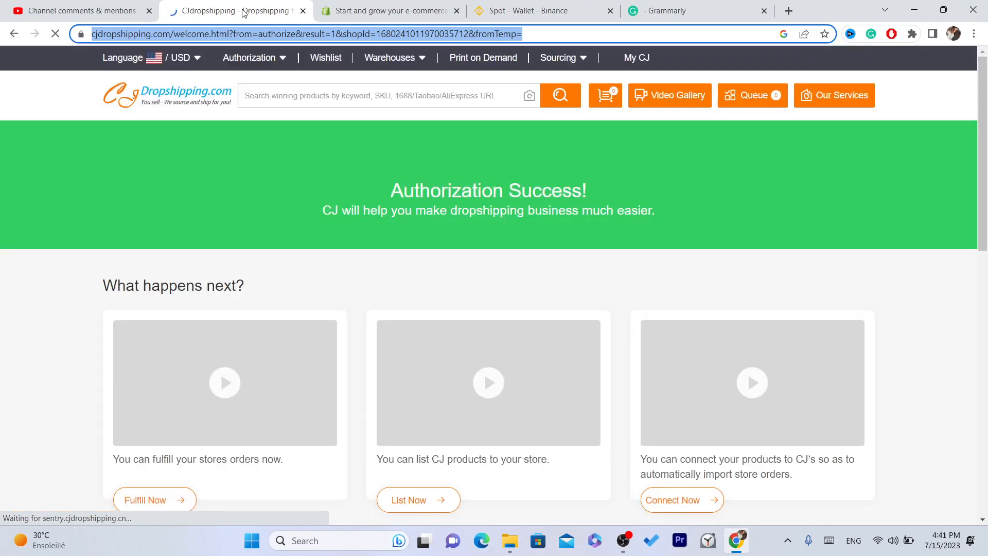
mouse_move(396, 188)
left_mouse_down()
mouse_move(653, 212)
mouse_move(403, 191)
left_mouse_up()
left_click(402, 192)
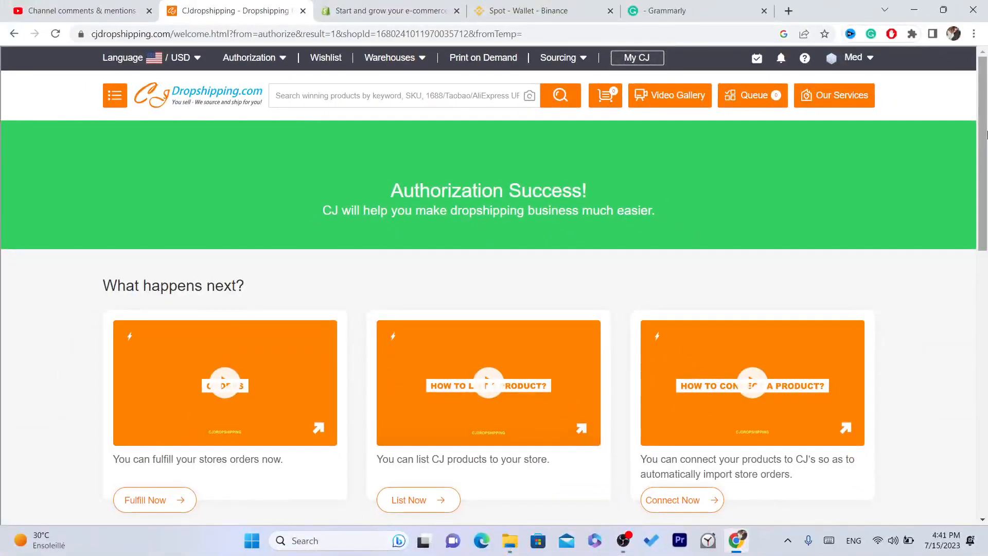
Close the assistant dialog and open the CJdropshipping home page via List Now.
scroll(489, 221, "down", 3)
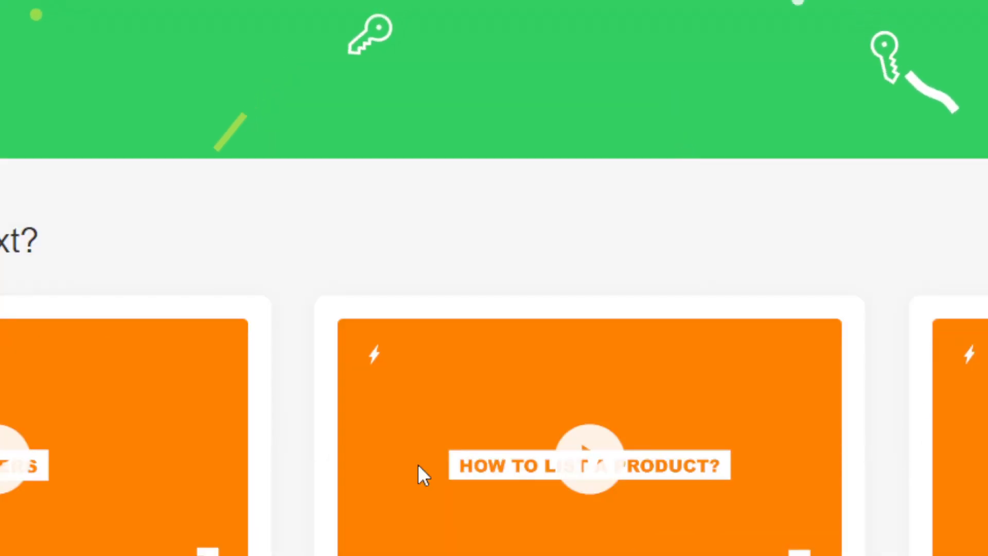
left_click(419, 469)
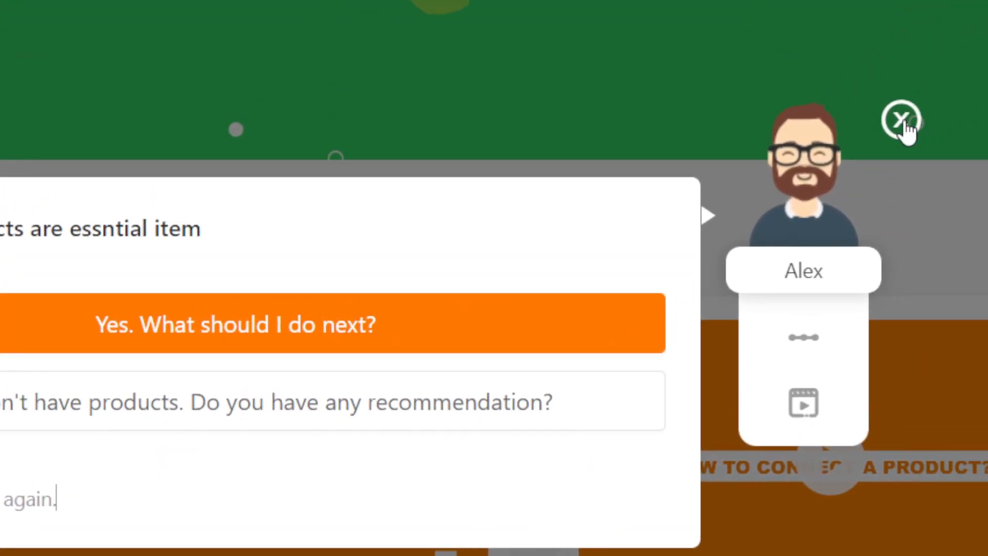
left_click(955, 86)
left_click(81, 393)
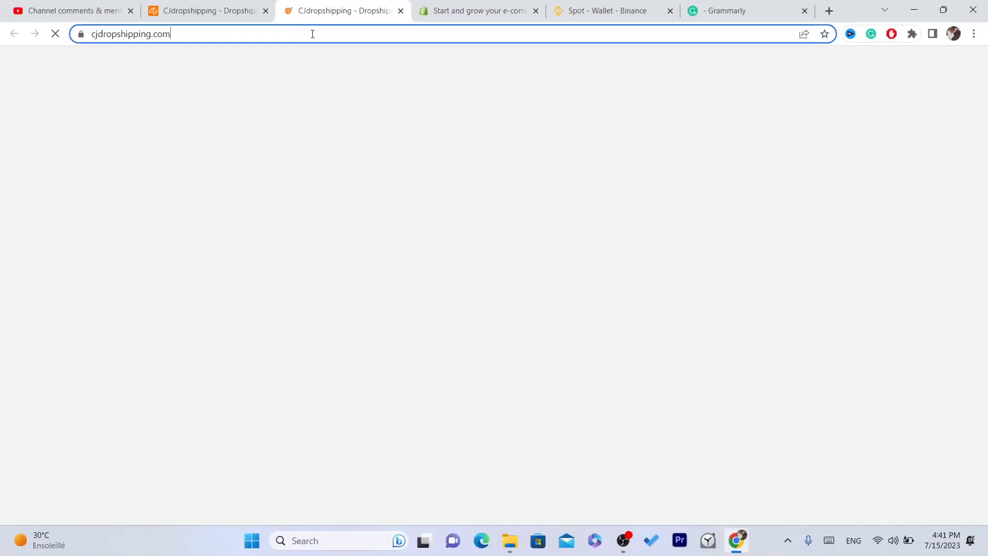
left_click(312, 34)
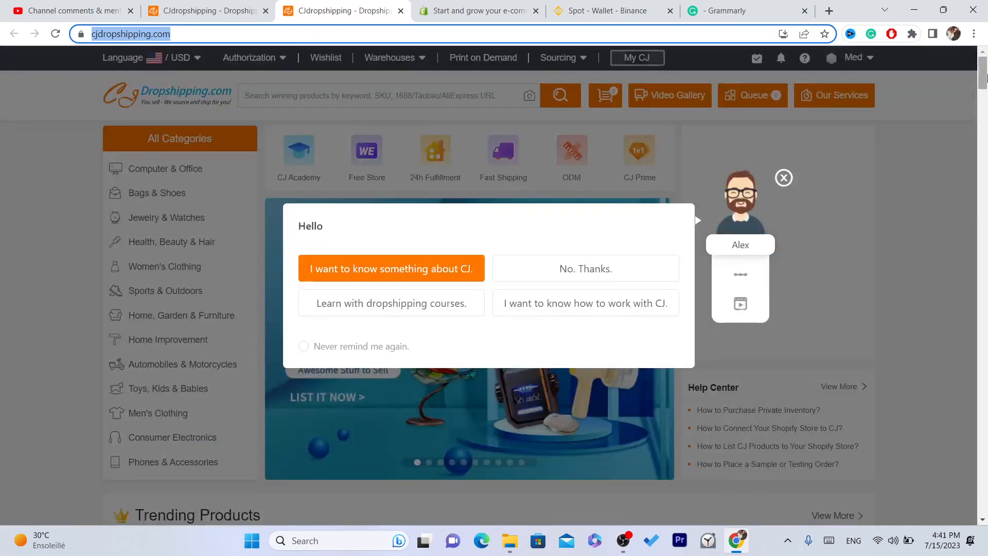
Open the Casual Leopard Print Ruffled Swing Dress ($6.33) from Trending Products and start listing it.
scroll(752, 132, "down", 2)
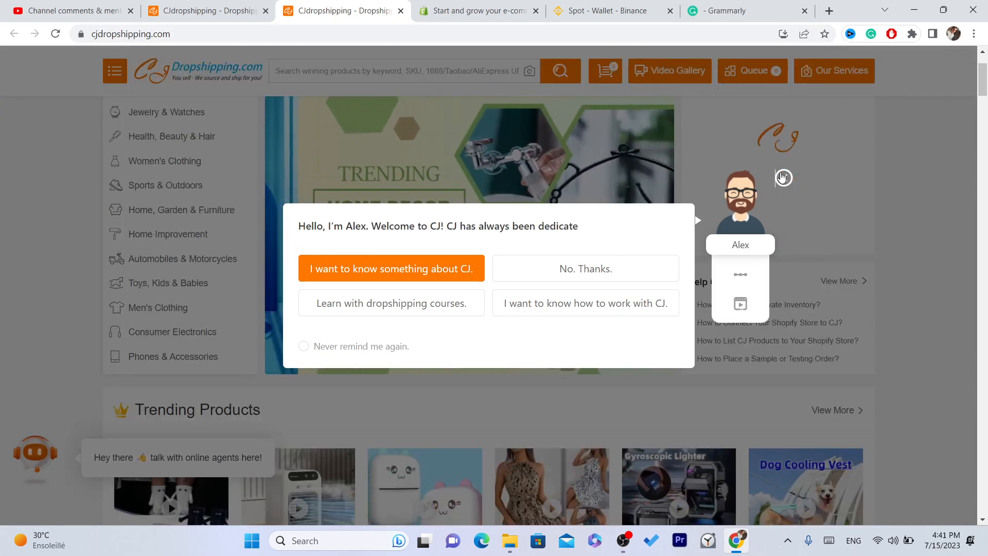
left_click(784, 177)
left_click_drag(984, 74, 984, 83)
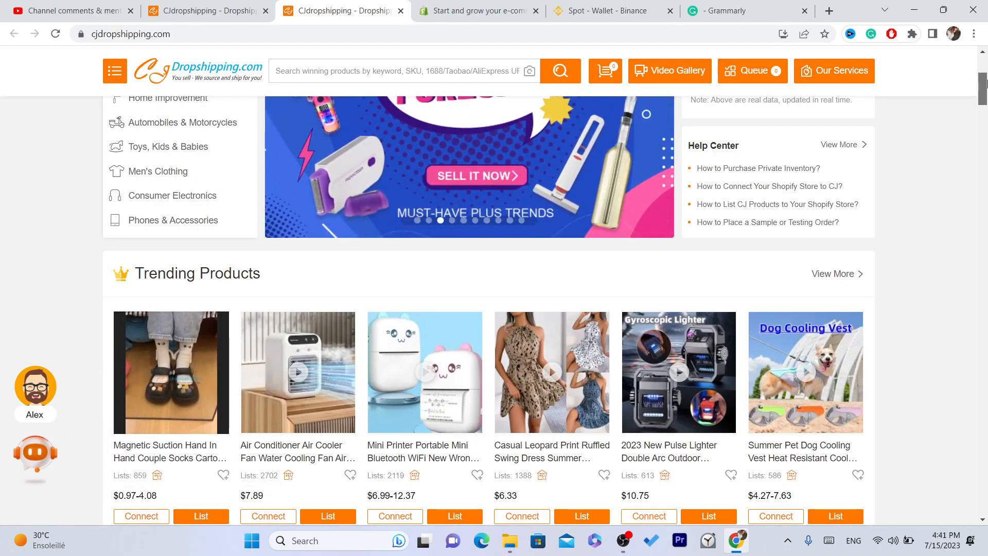
mouse_move(985, 83)
left_mouse_down()
mouse_move(985, 105)
mouse_move(984, 91)
left_mouse_up()
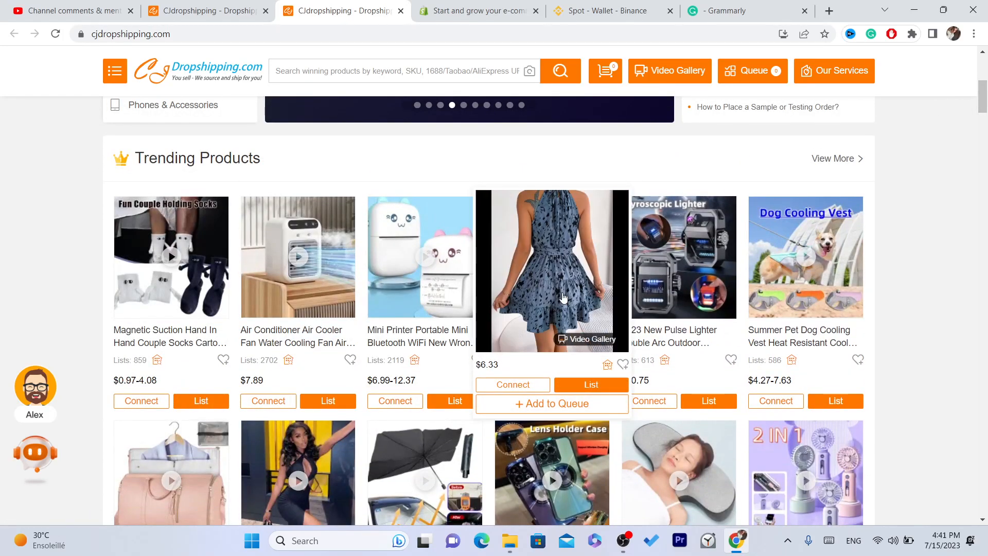
left_click(563, 298)
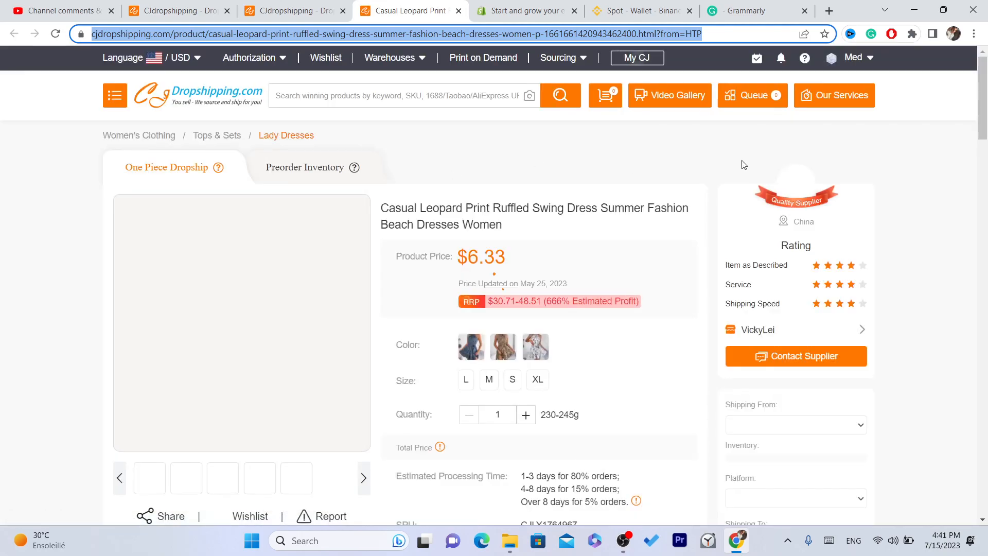
mouse_move(985, 76)
left_mouse_down()
mouse_move(986, 102)
mouse_move(987, 94)
left_mouse_up()
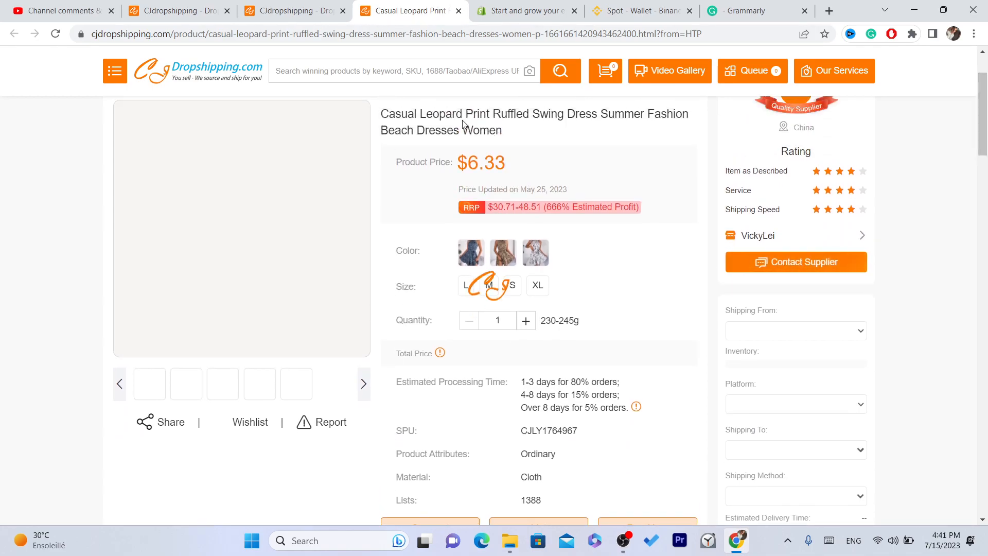
scroll(584, 253, "down", 5)
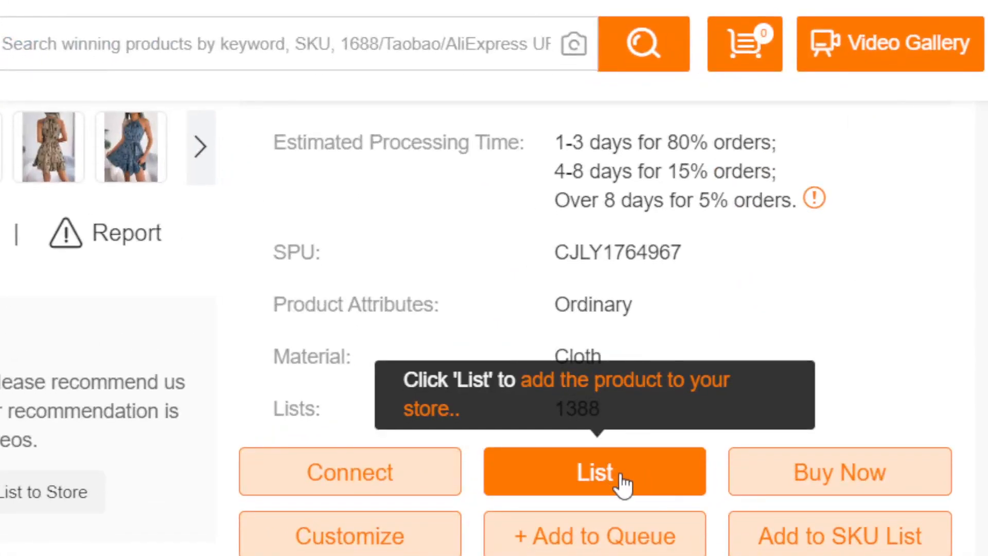
left_click(625, 484)
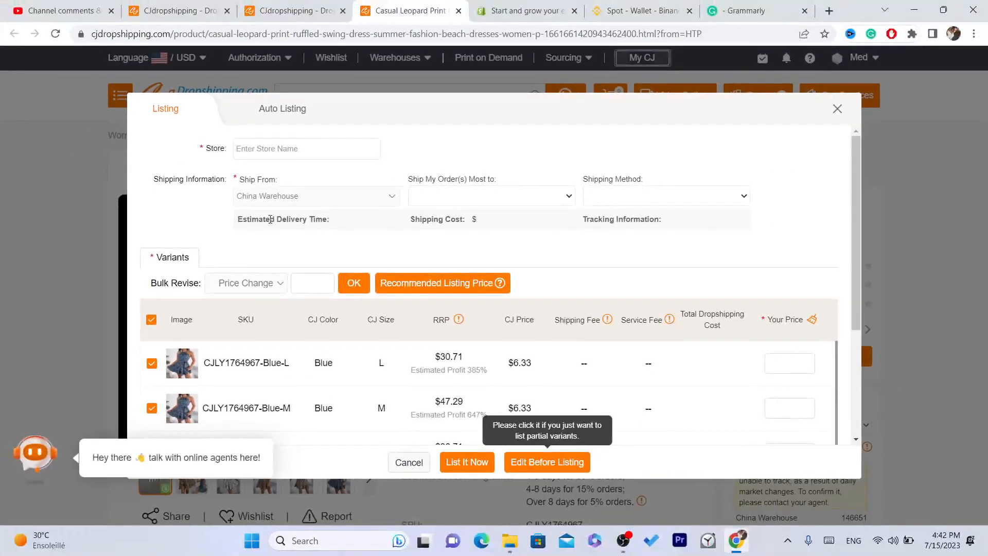
Select the connected Shopify store and keep United States as the main destination.
left_click(266, 160)
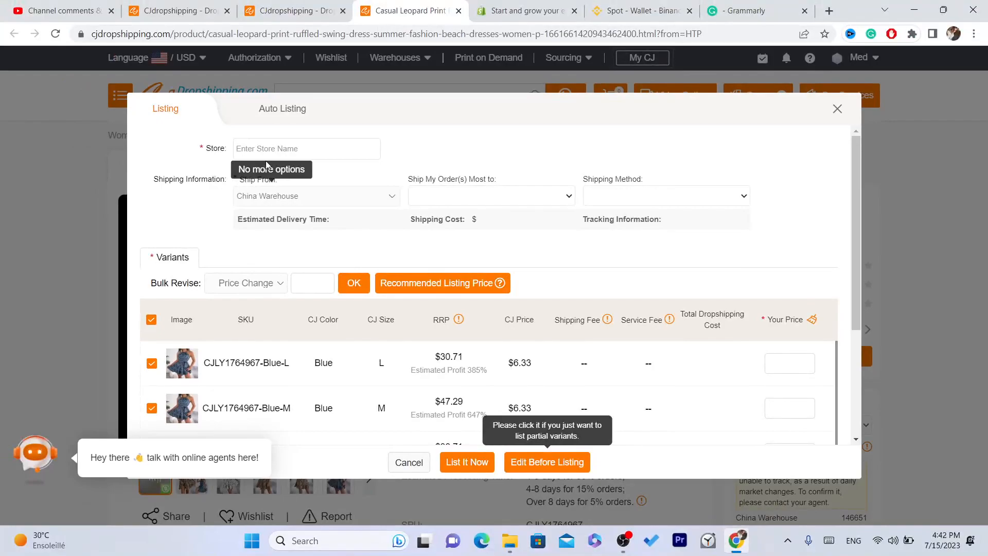
left_click(262, 149)
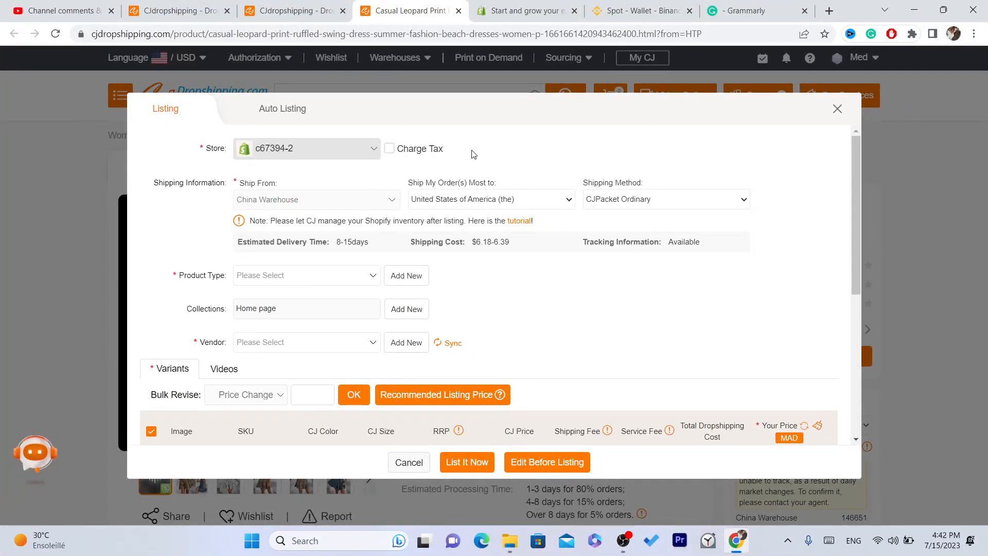
left_click_drag(409, 184, 507, 181)
left_click(483, 205)
left_click(483, 206)
left_click_drag(406, 178, 498, 181)
left_click(504, 180)
left_click(478, 199)
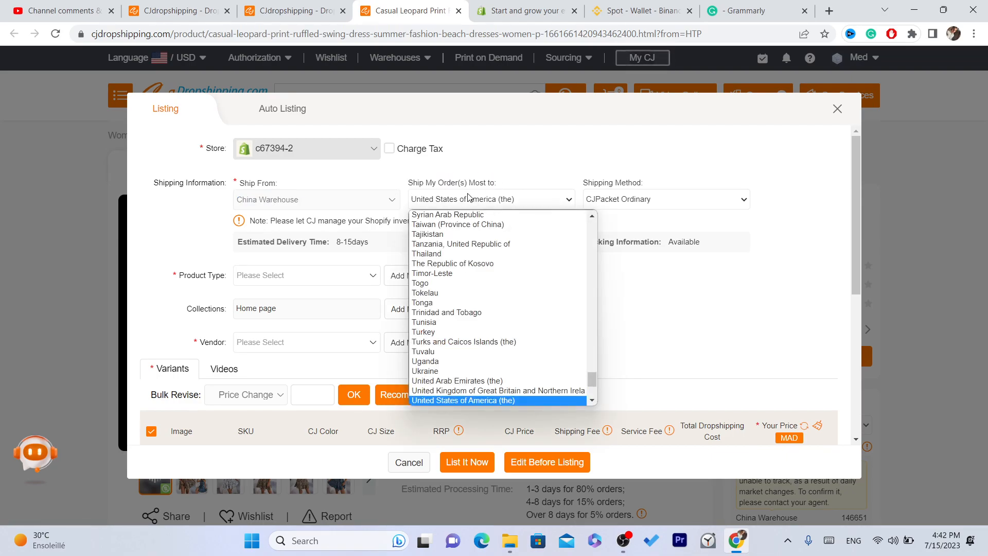
left_click(462, 401)
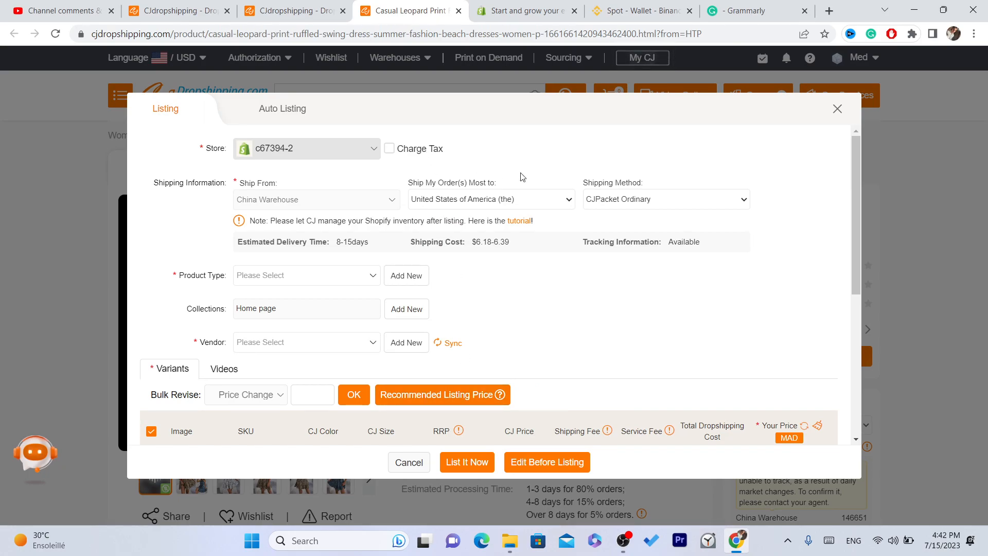
Set the shipping method to CJPacket Sensitive, costing $8.04–8.34.
triple_click(598, 182)
left_click(537, 182)
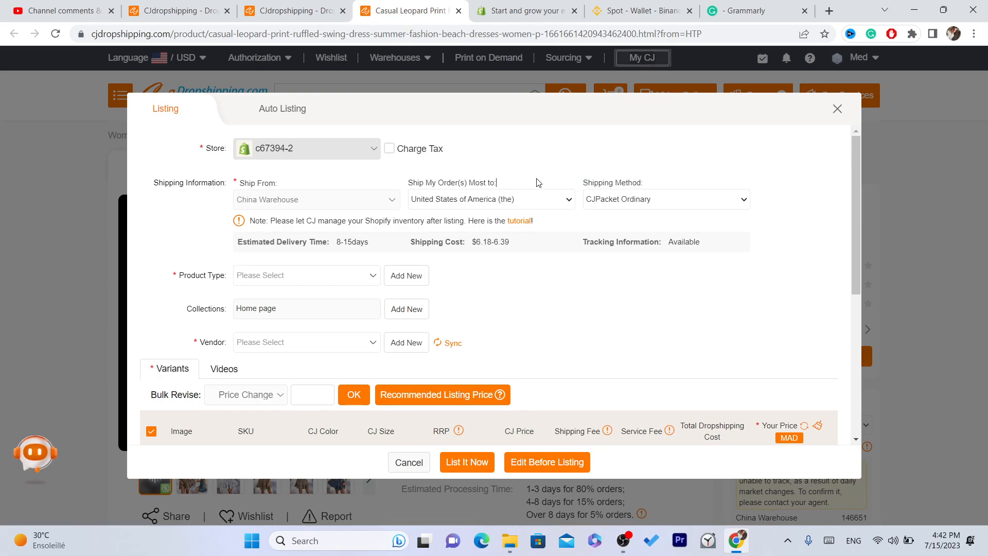
triple_click(441, 182)
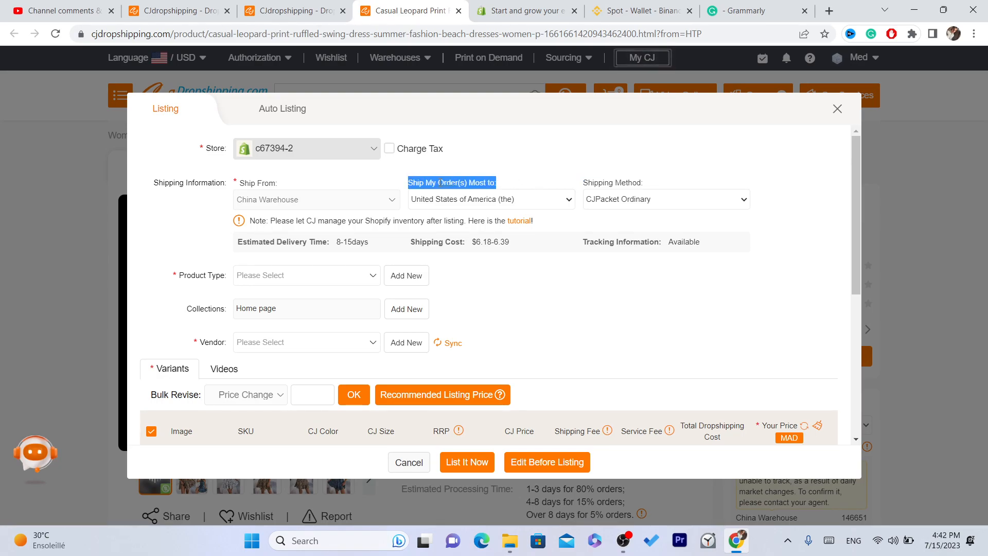
left_click(426, 177)
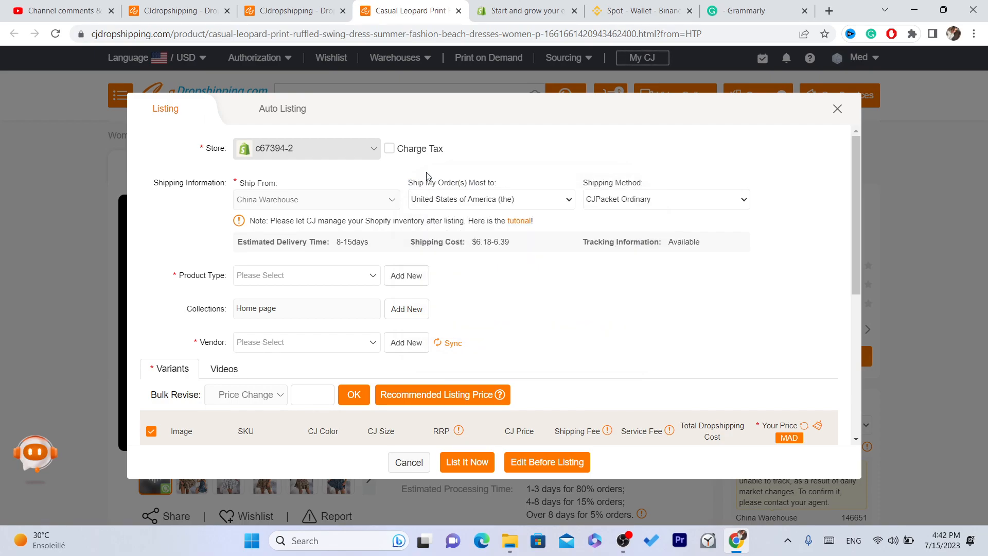
triple_click(486, 184)
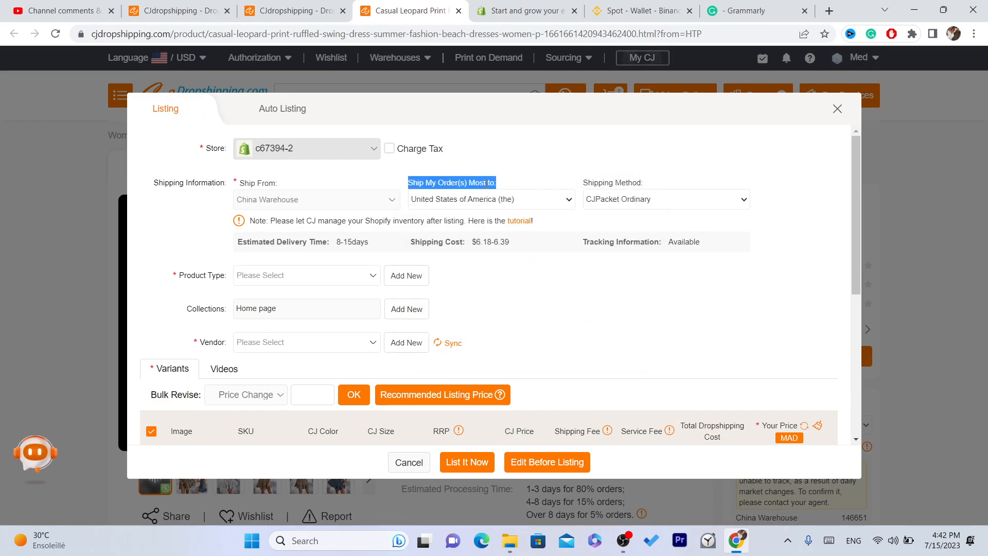
left_click(517, 188)
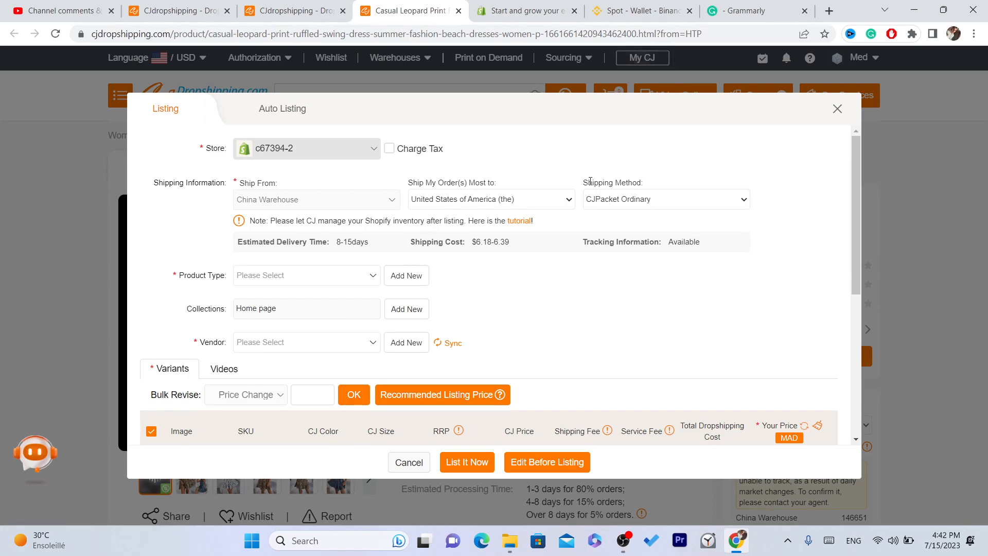
left_click_drag(579, 186, 658, 185)
left_click(637, 203)
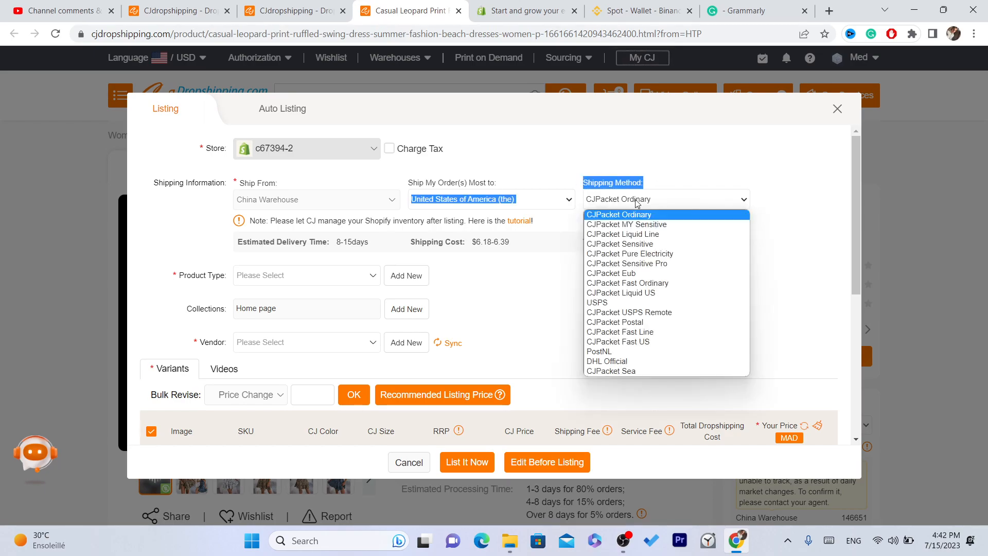
left_click(630, 244)
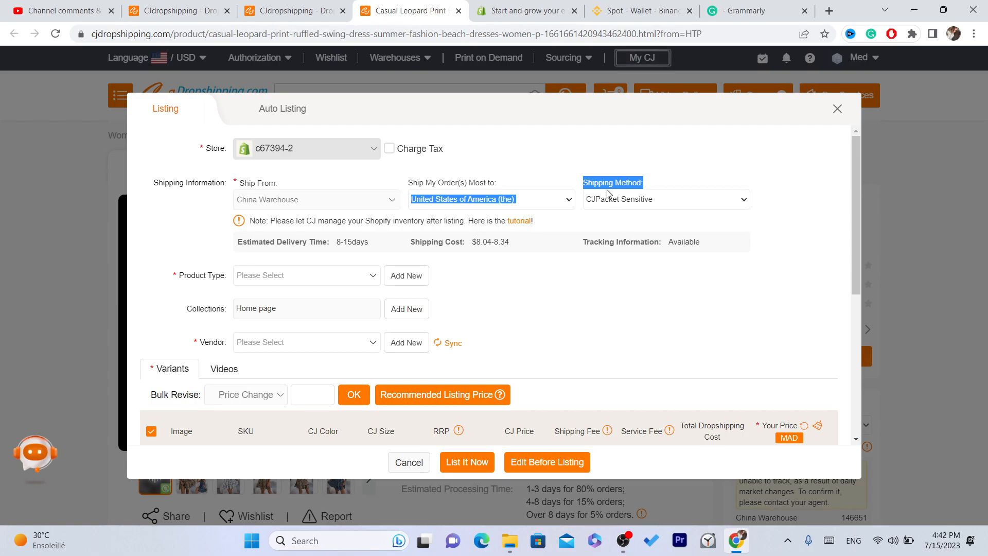
left_click(443, 148)
left_click_drag(857, 221, 872, 246)
Add and confirm a new product type named TEST.
left_click(292, 225)
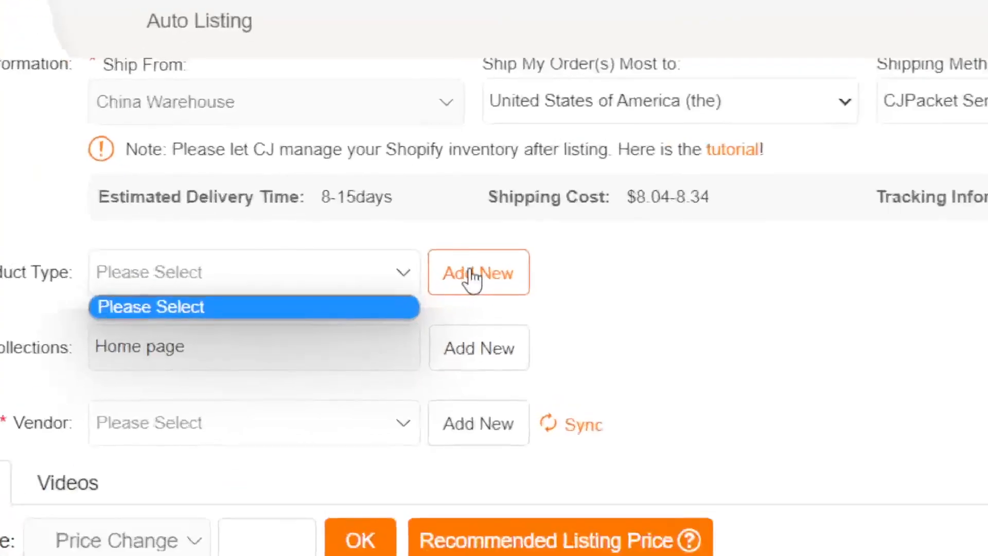
left_click(471, 279)
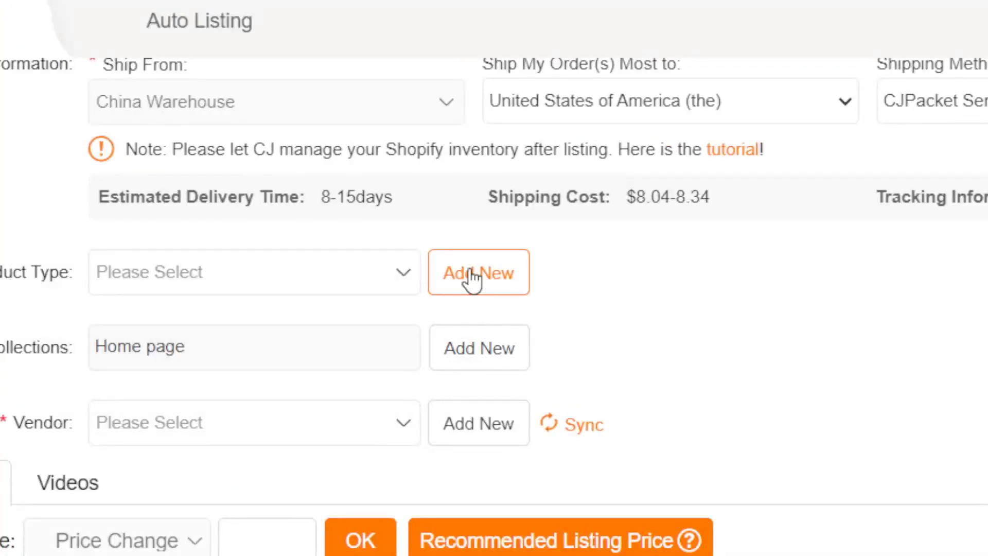
left_click(469, 278)
type("TES")
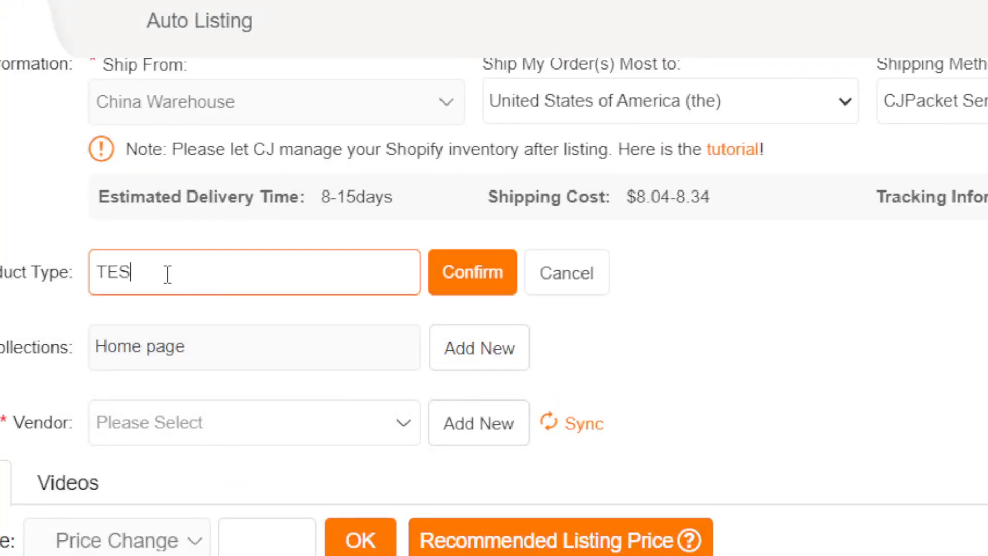
type("T")
left_click(473, 273)
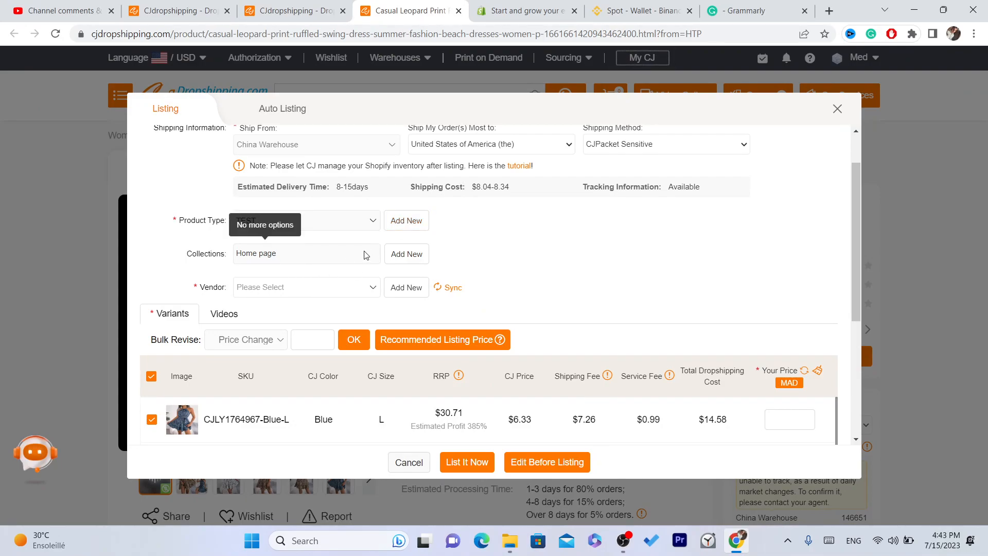
Add and confirm a new vendor named test.
left_click(406, 287)
left_click(310, 296)
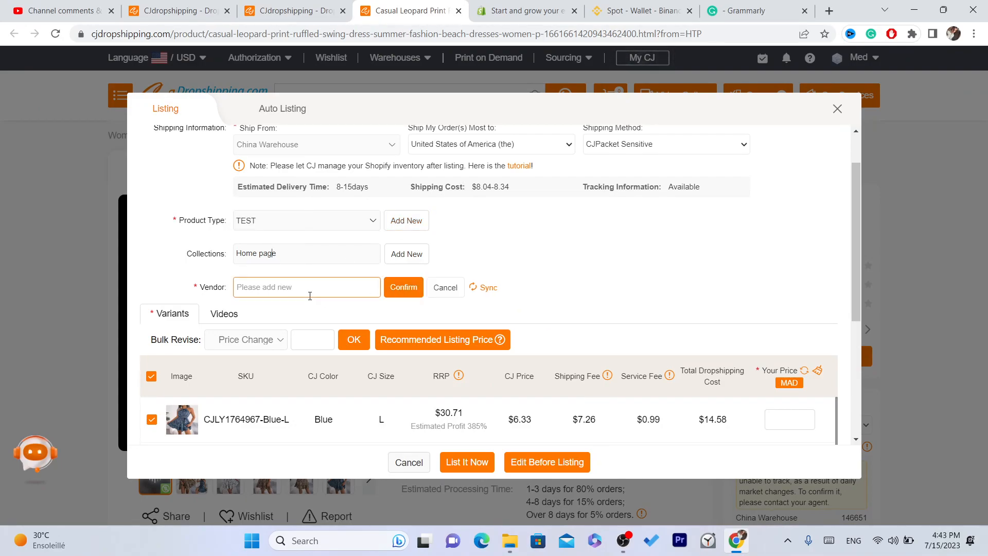
type("test")
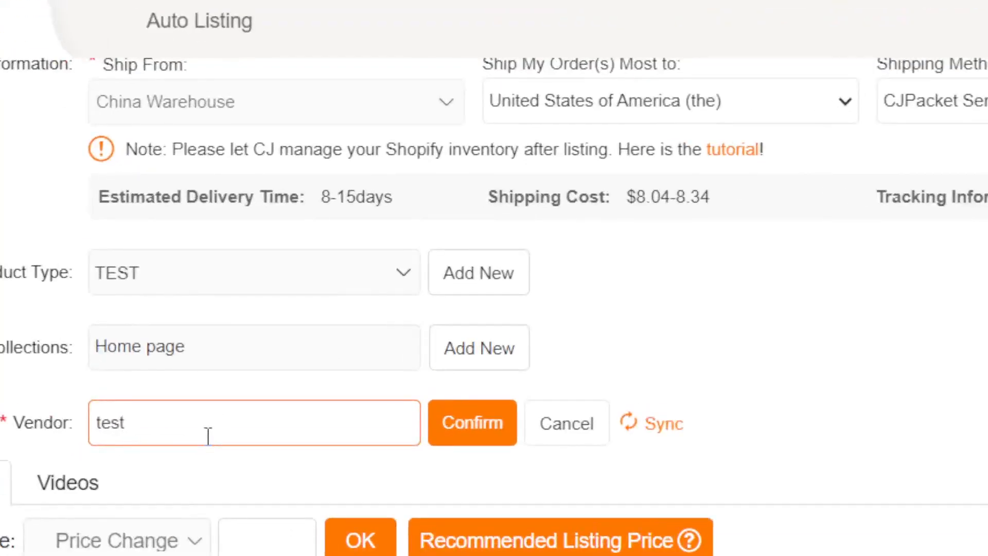
left_click(492, 415)
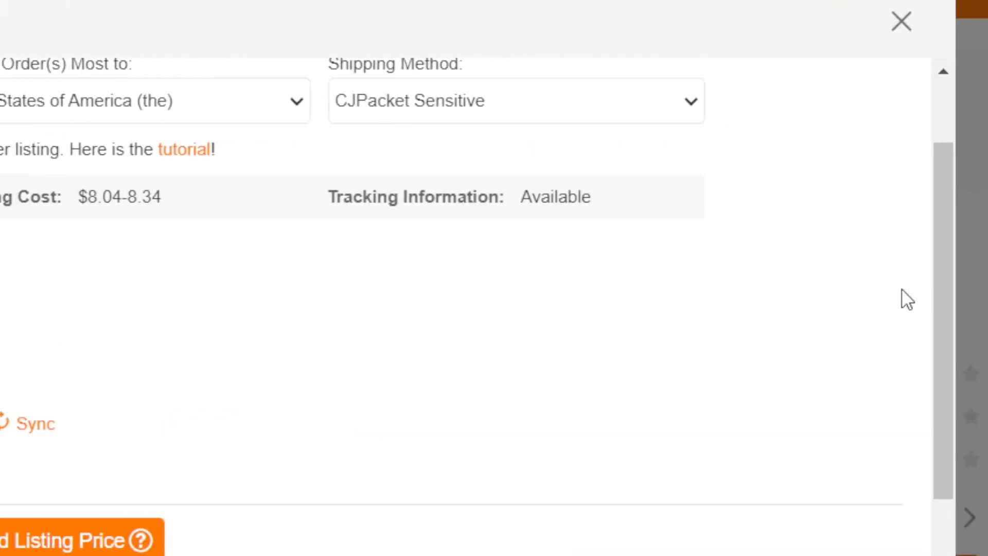
left_click_drag(880, 301, 905, 425)
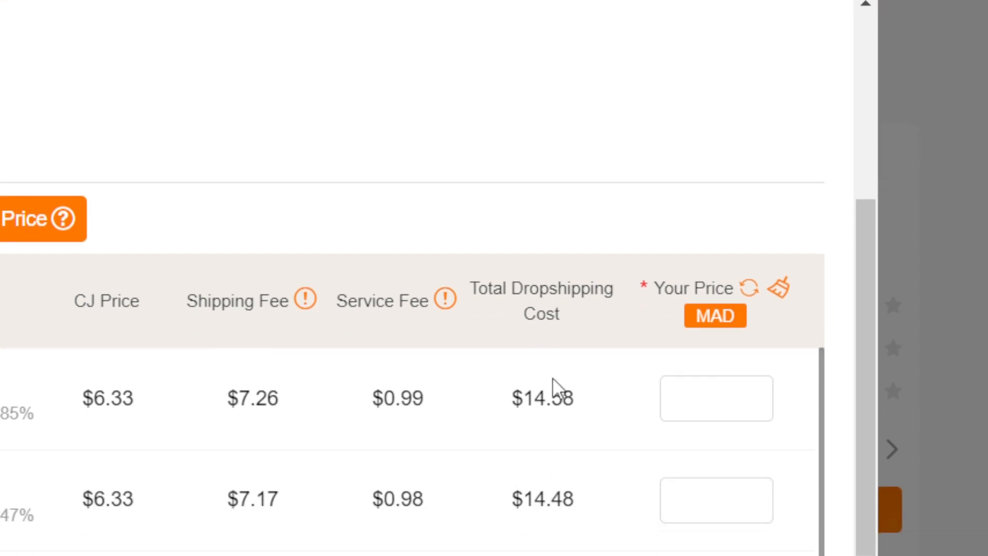
left_click_drag(849, 244, 868, 307)
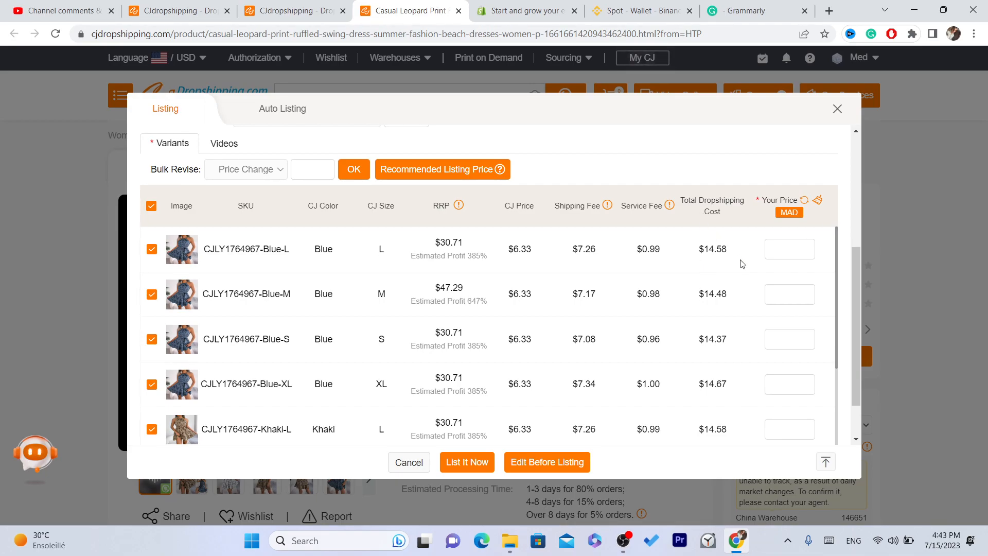
left_click_drag(854, 327, 847, 277)
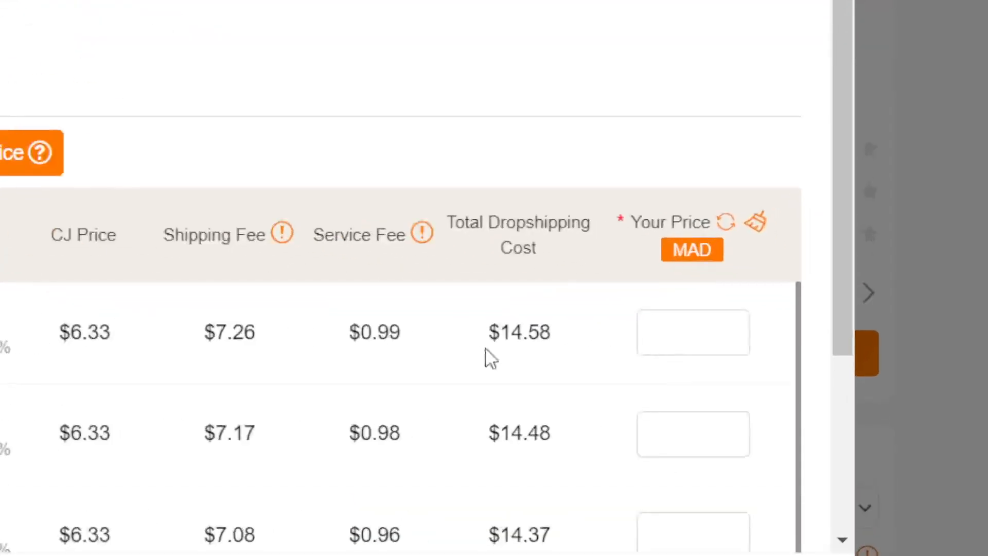
left_click_drag(497, 353, 564, 351)
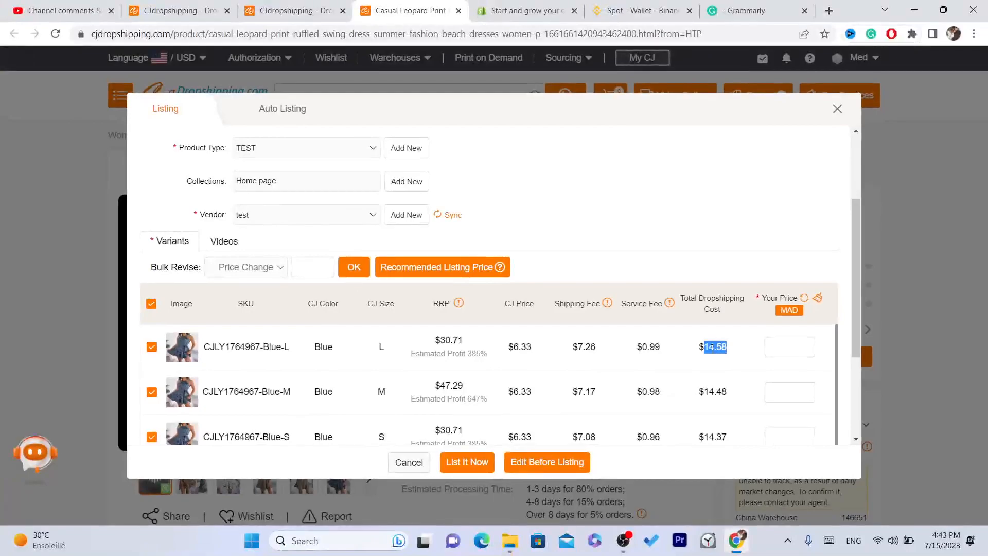
triple_click(520, 332)
left_click(742, 365)
left_click_drag(709, 347, 728, 358)
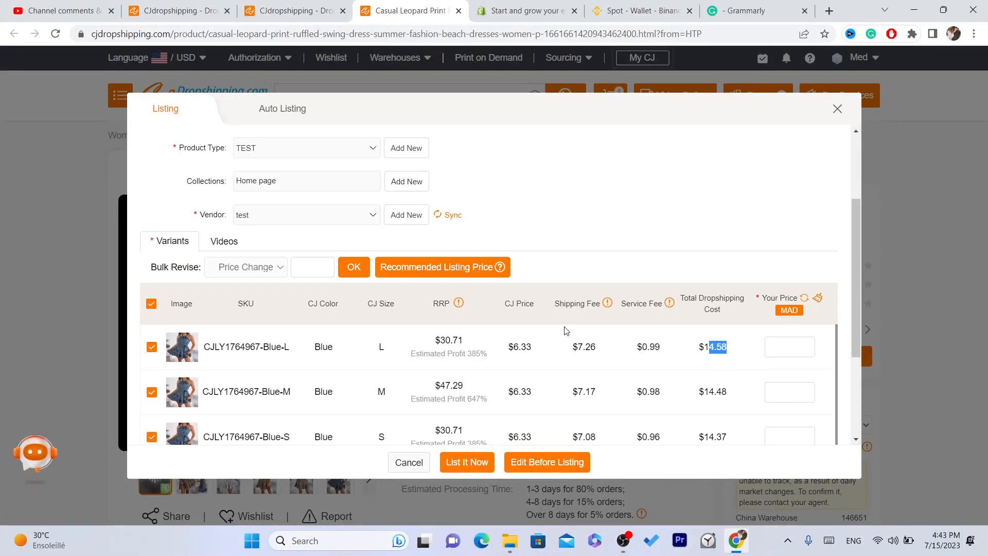
triple_click(588, 357)
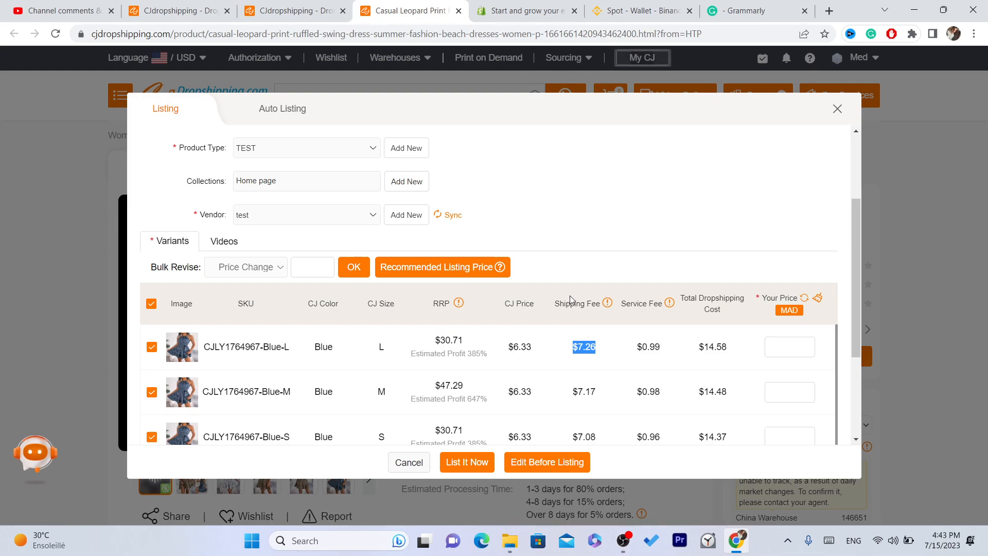
triple_click(512, 345)
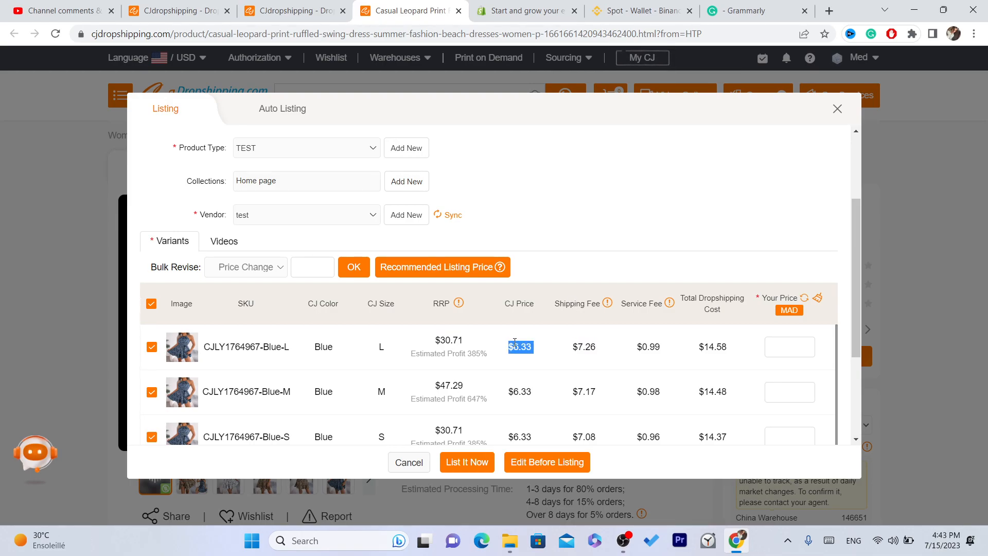
triple_click(655, 344)
left_click(797, 346)
left_click(304, 267)
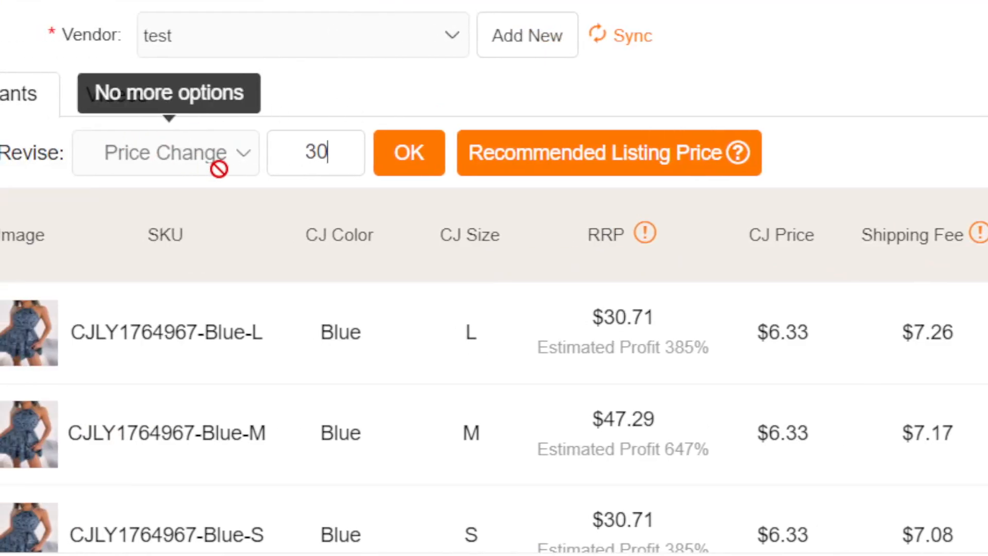
Apply a price of 30 to every variant and verify the Your Price fields.
left_click(426, 150)
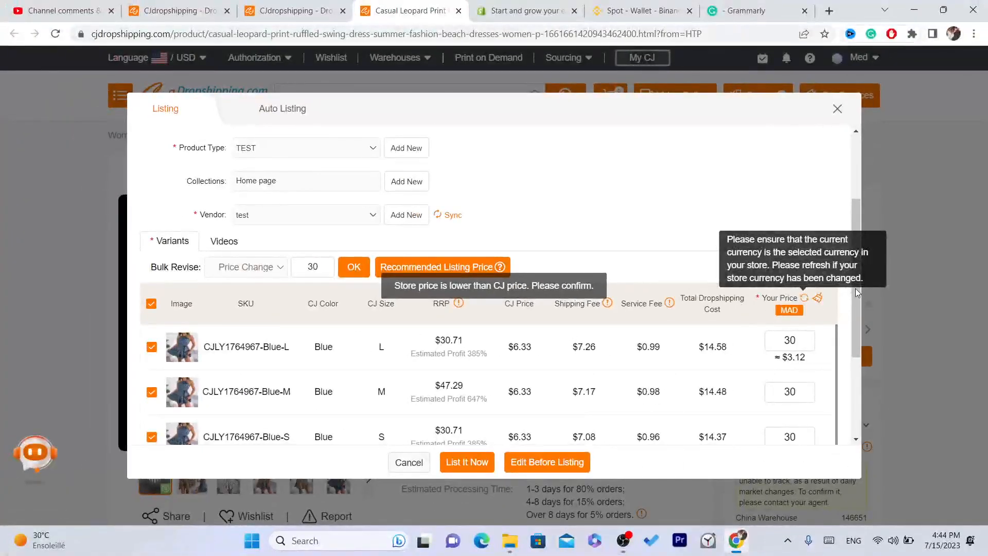
left_click_drag(847, 312, 856, 387)
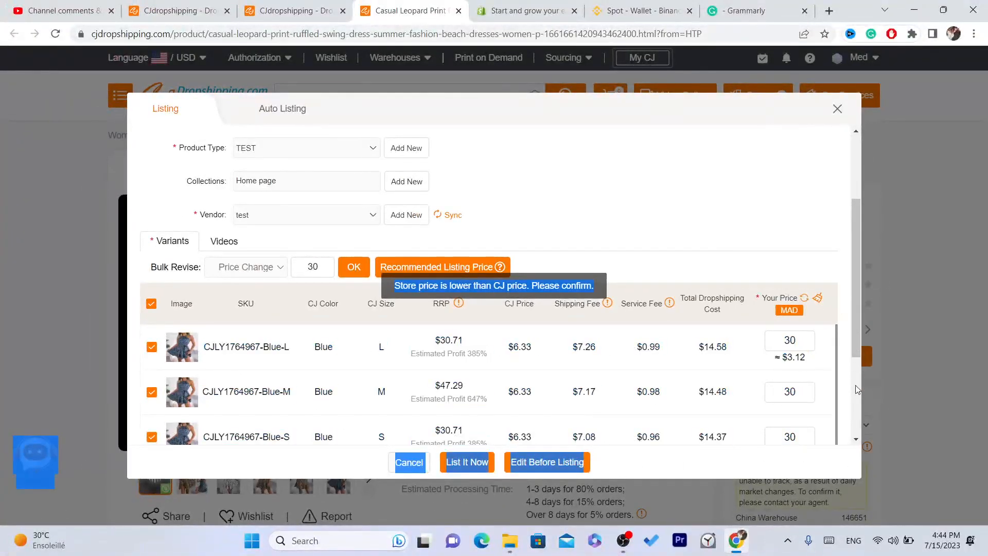
left_click_drag(848, 314, 852, 288)
left_click(852, 237)
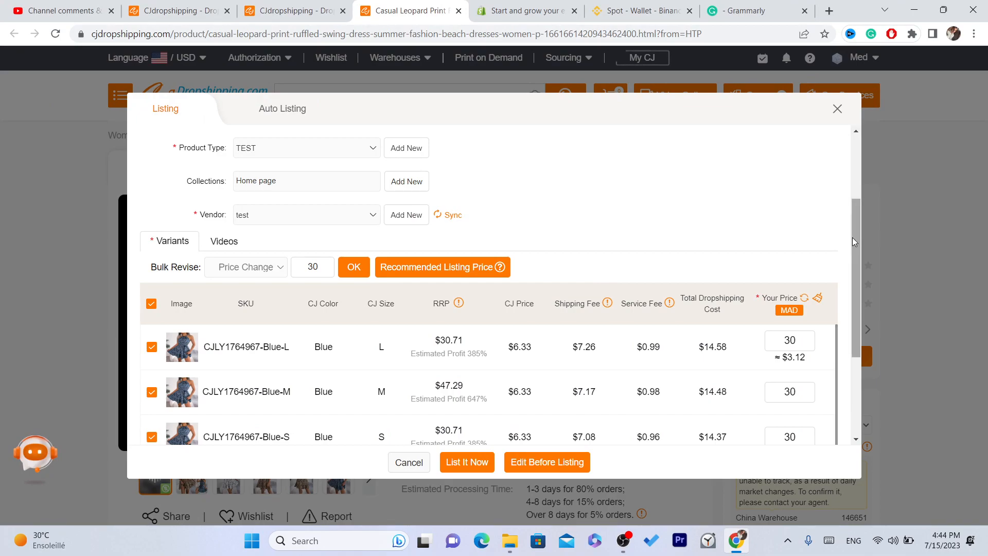
left_click_drag(854, 253, 852, 414)
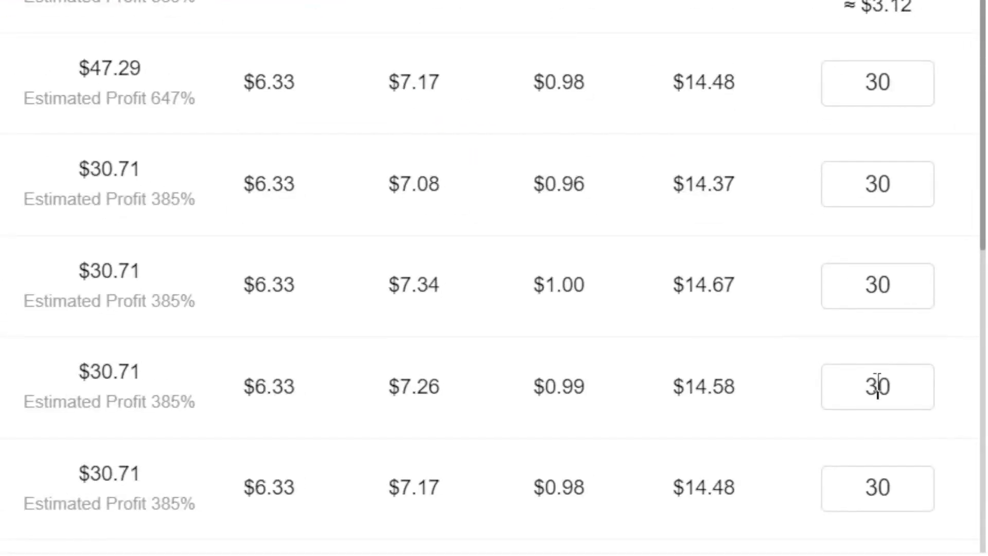
double_click(878, 386)
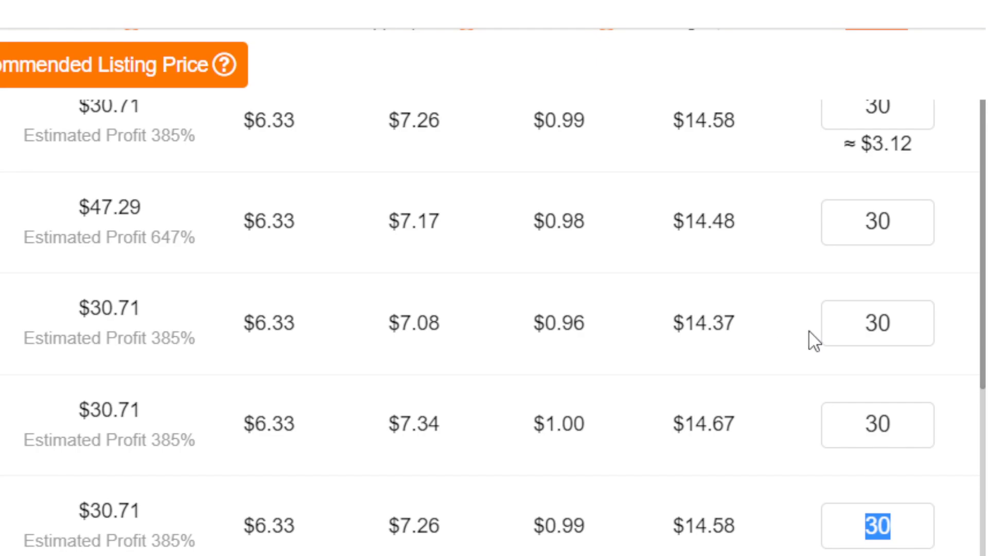
double_click(877, 335)
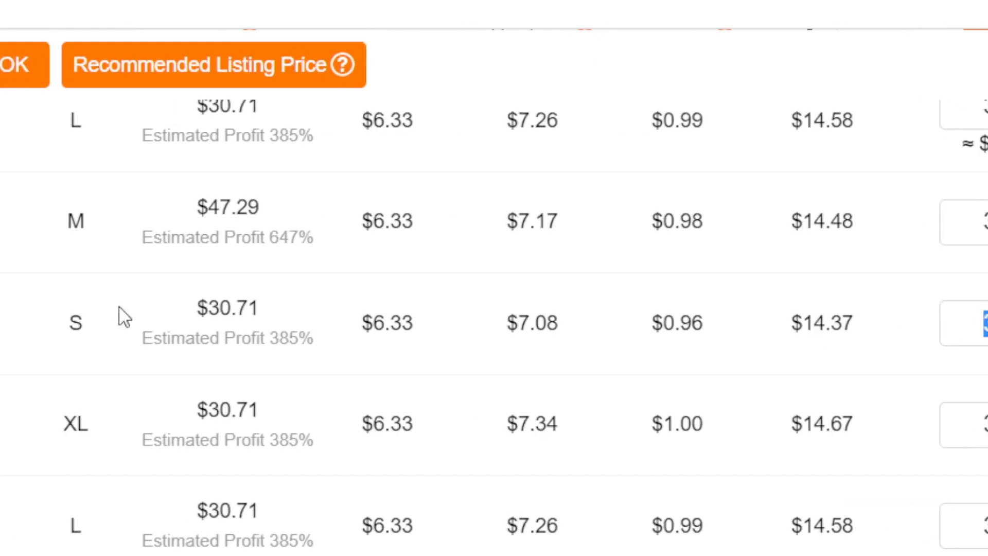
triple_click(840, 322)
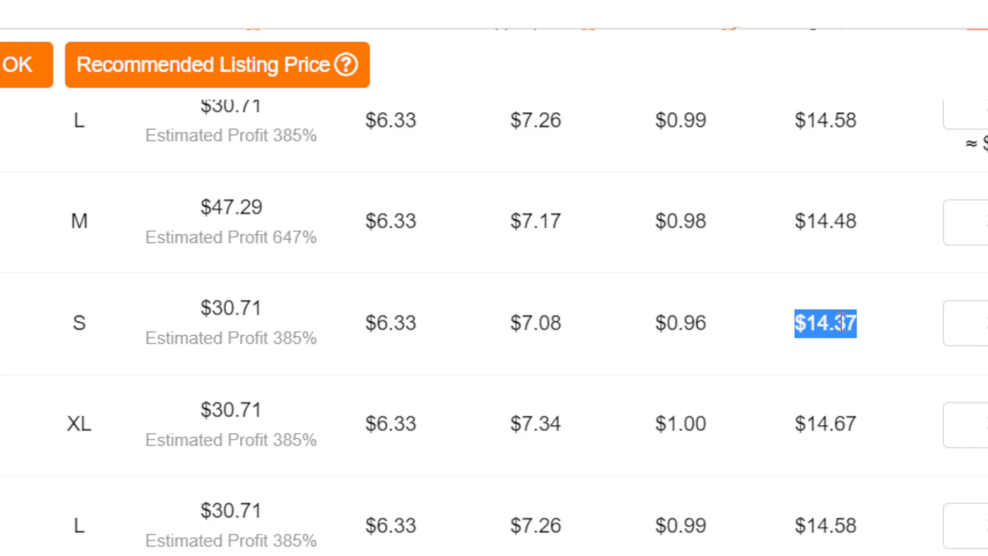
left_click(950, 331)
double_click(953, 330)
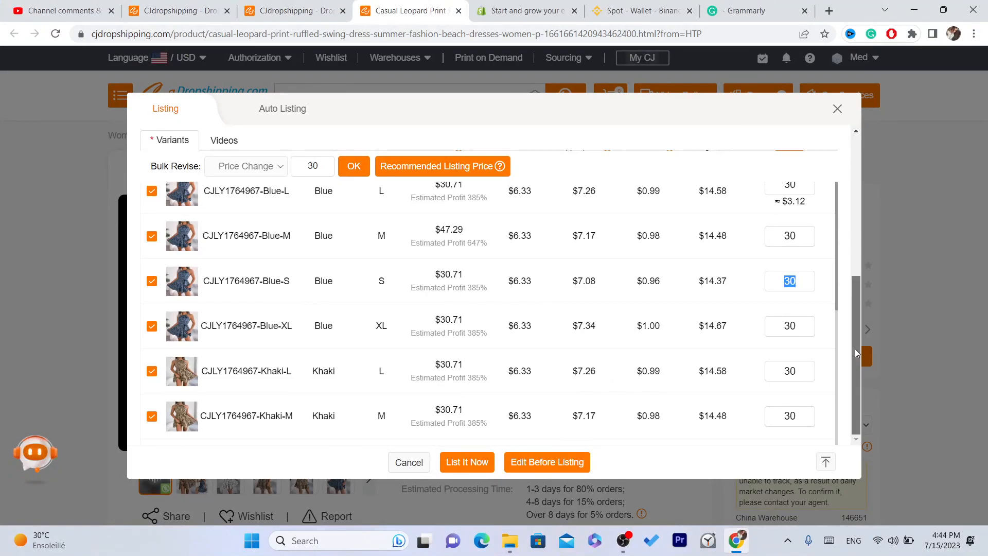
List the dress on the store now and move to the Shopify tab.
scroll(855, 347, "up", 2)
scroll(849, 217, "up", 3)
scroll(859, 139, "down", 5)
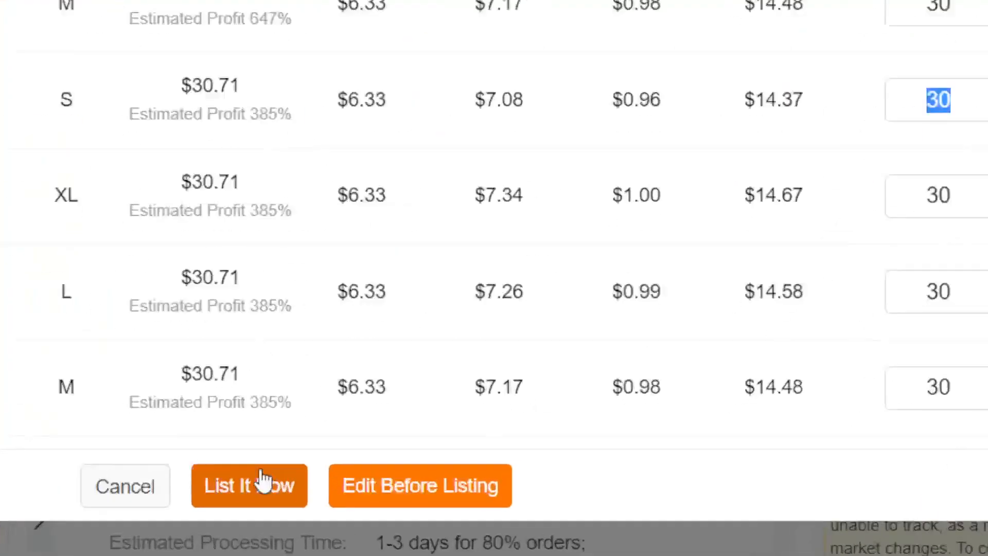
left_click(222, 483)
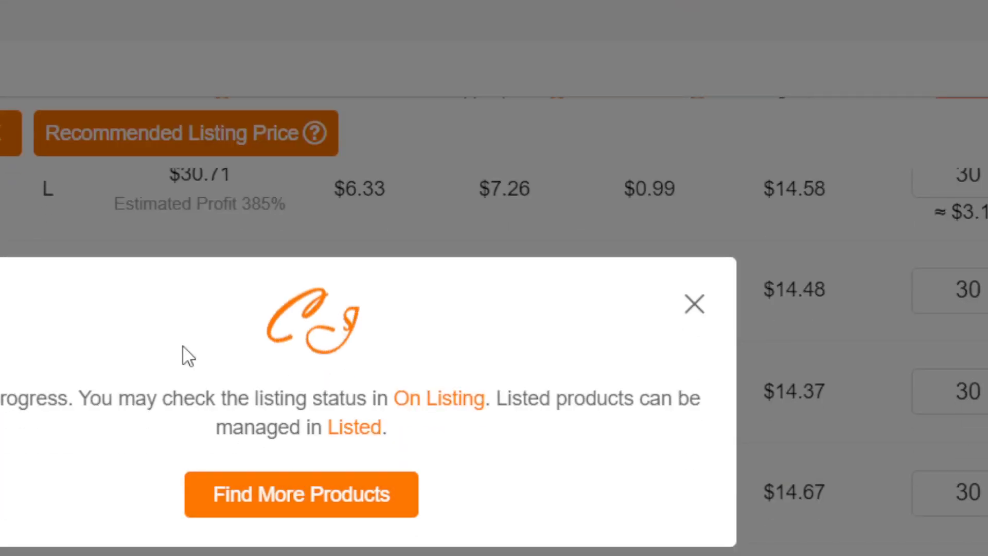
left_click(369, 6)
Log in to Shopify and open the TEST for VIDEO store.
left_click(970, 156)
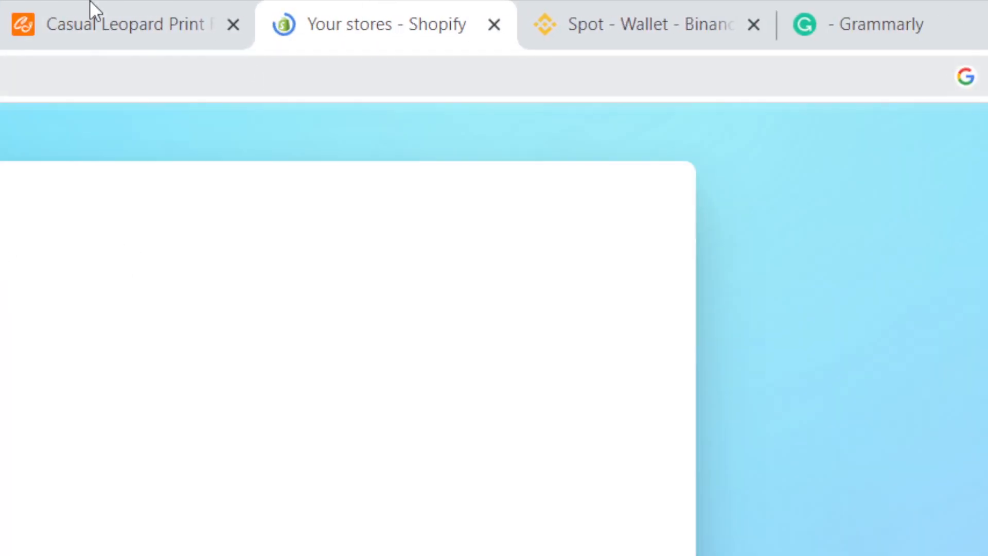
left_click(92, 7)
left_click(371, 7)
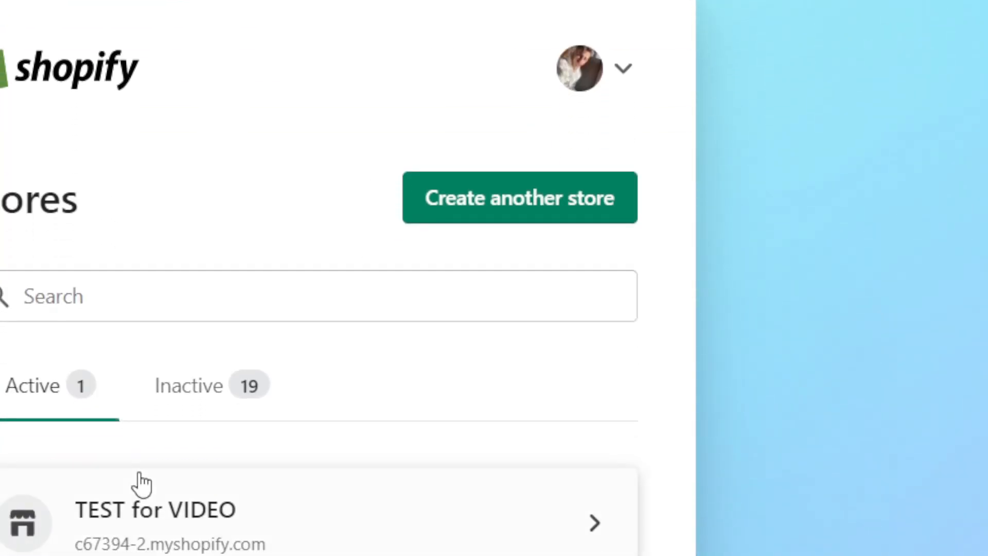
left_click(178, 546)
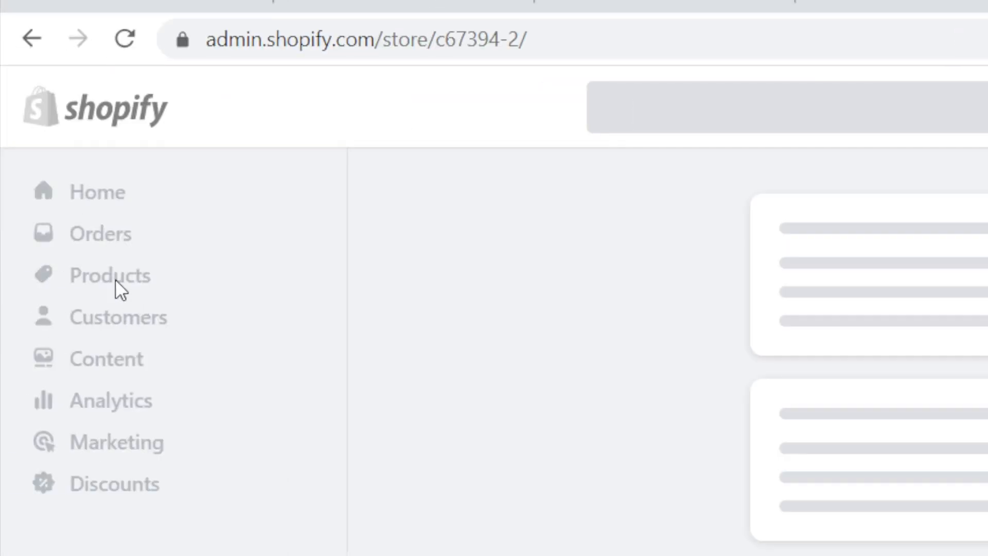
Go to Products and preview the leopard-print dress on the online store at Dh 30.00 MAD.
left_click(117, 285)
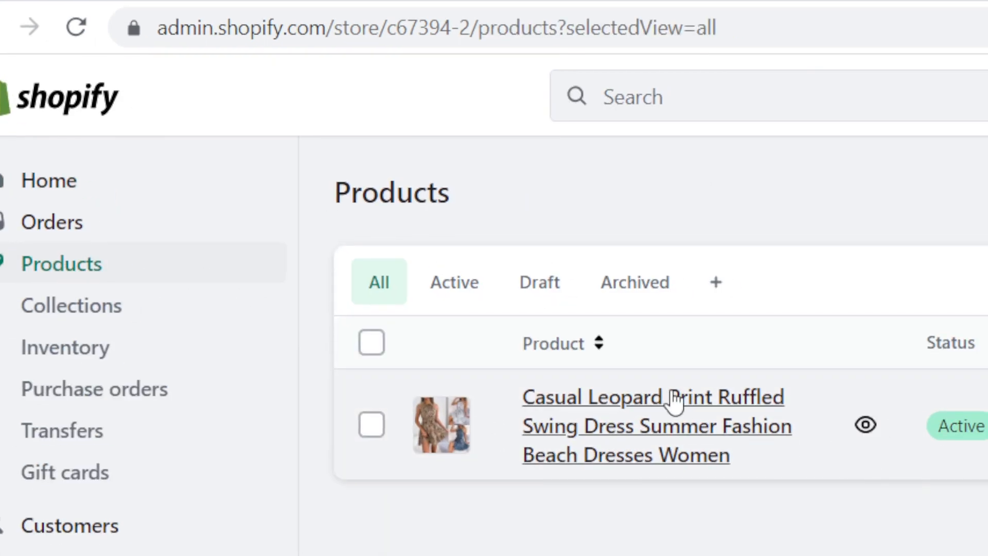
left_click(52, 263)
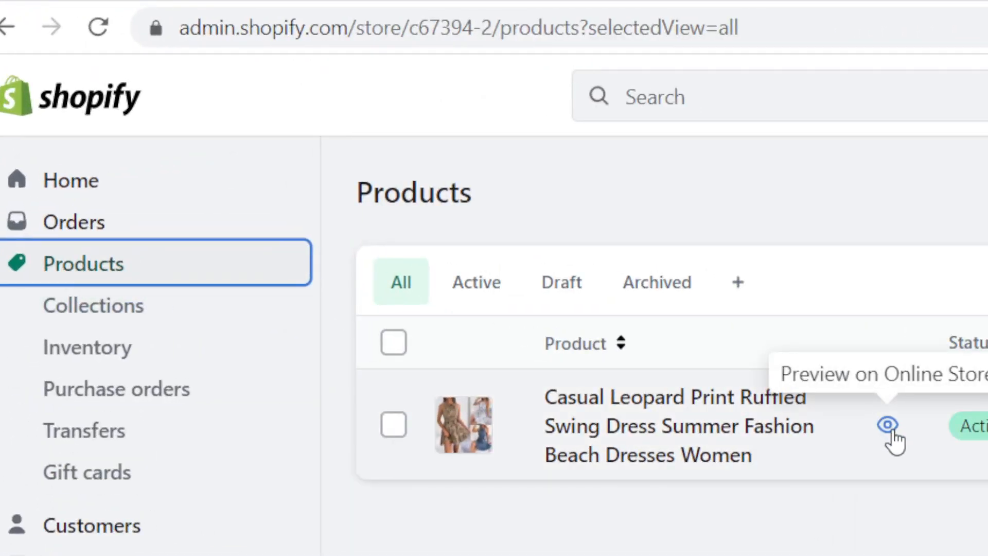
left_click(889, 427)
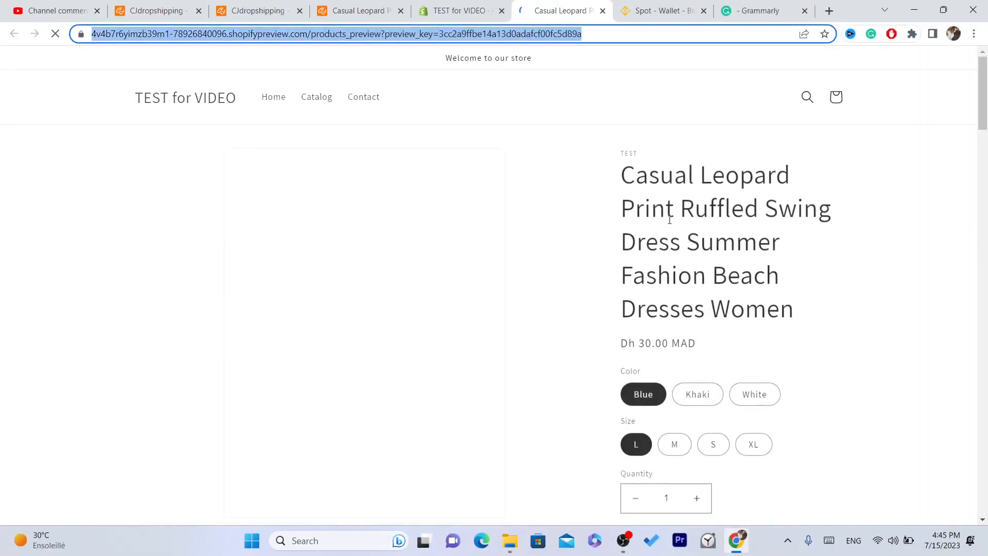
Scroll through the dress's store preview and select its product title.
left_click_drag(983, 67, 976, 48)
scroll(986, 98, "down", 3)
left_click_drag(986, 98, 955, 304)
scroll(933, 106, "up", 20)
triple_click(657, 268)
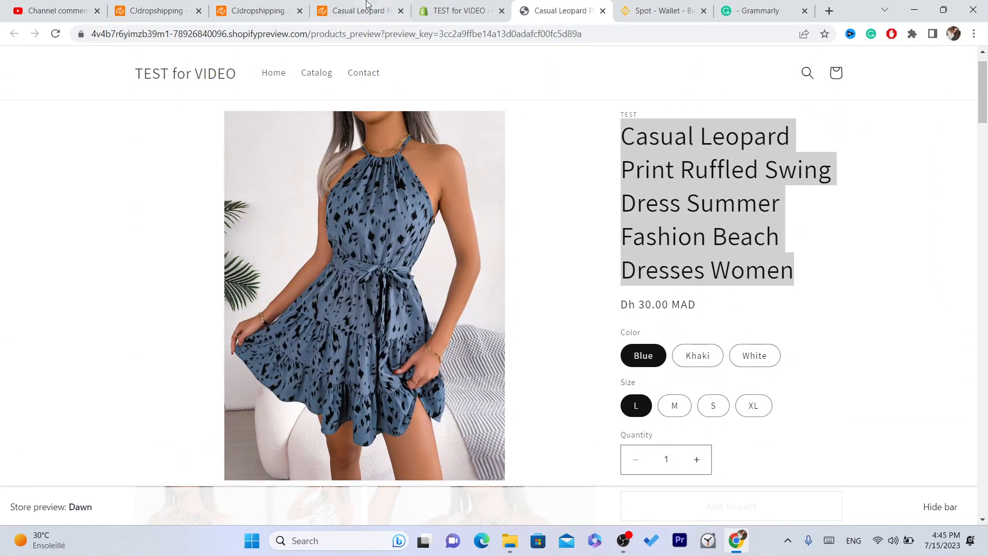
Dismiss the Listed Successfully notice on the CJdropshipping product page.
left_click(373, 5)
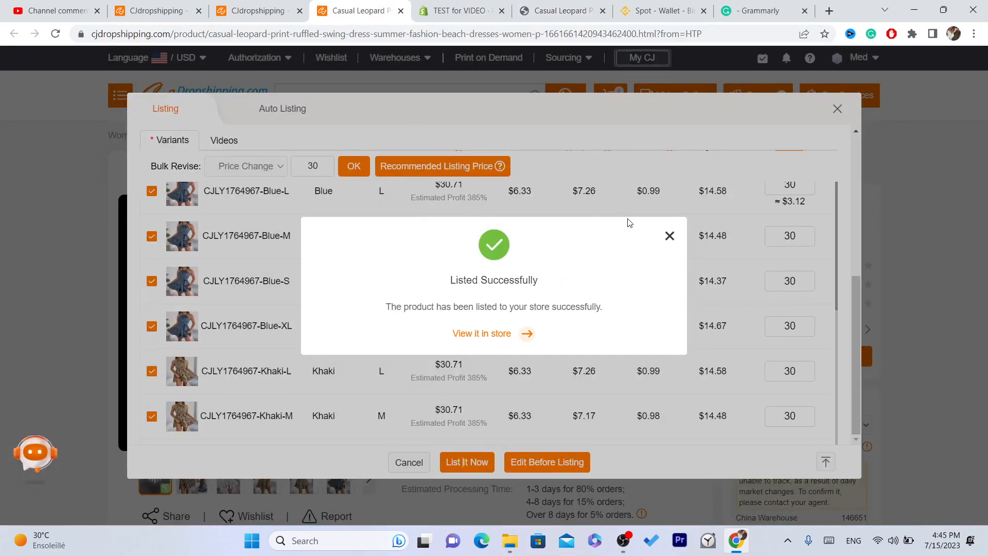
left_click(507, 5)
left_click(374, 5)
left_click(555, 5)
left_click(366, 6)
left_click(670, 237)
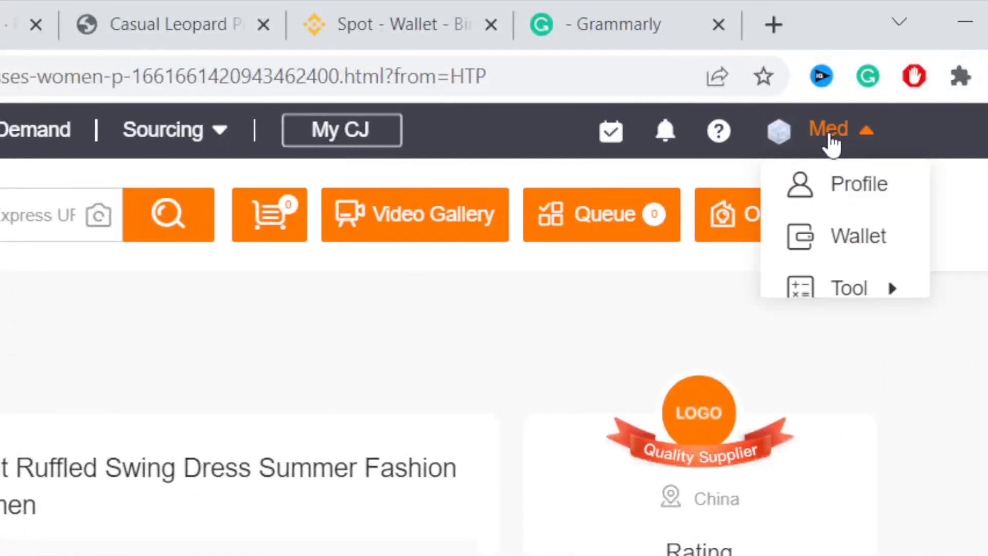
Return to the store preview showing the dress at Dh 30.00 MAD.
left_click(87, 8)
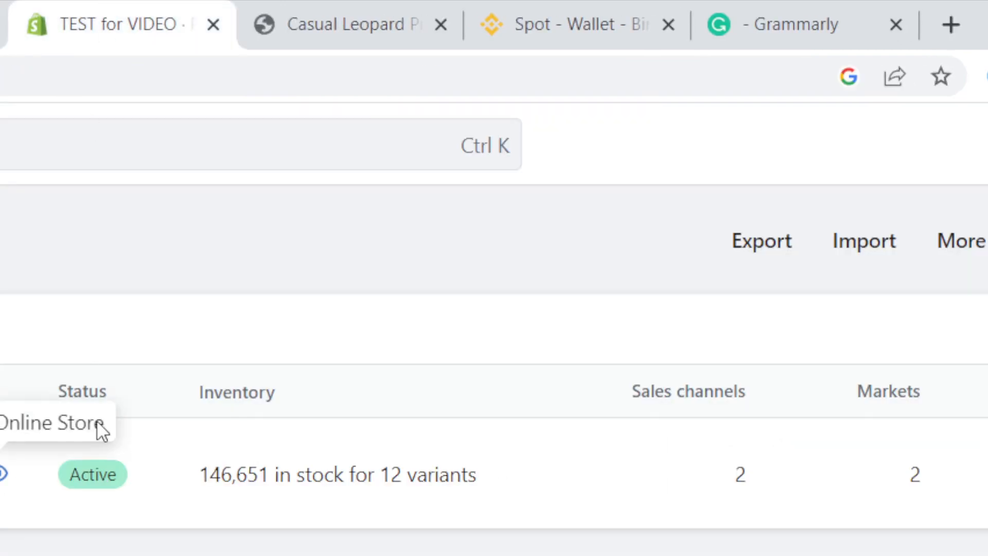
left_click(339, 8)
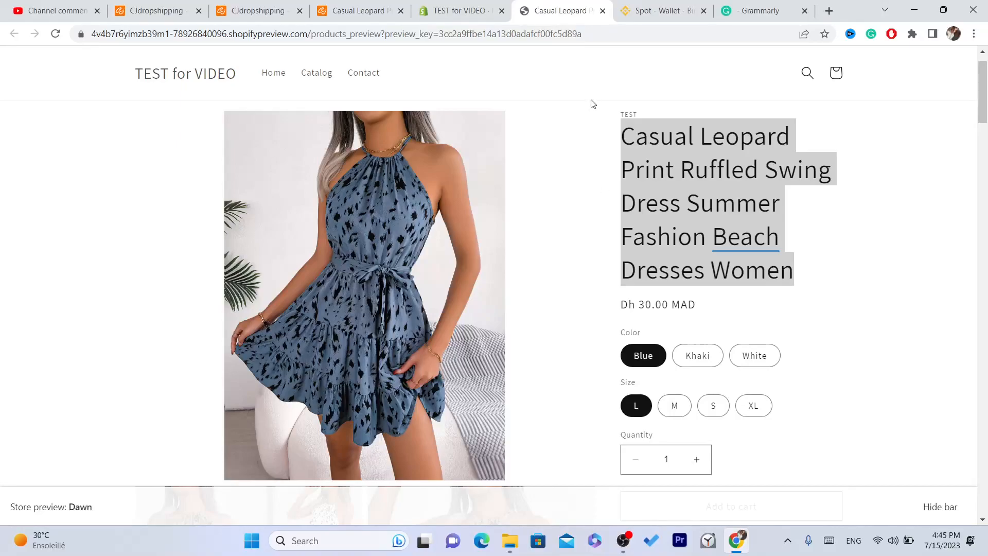
mouse_move(985, 80)
left_mouse_down()
mouse_move(986, 474)
mouse_move(984, 82)
left_mouse_up()
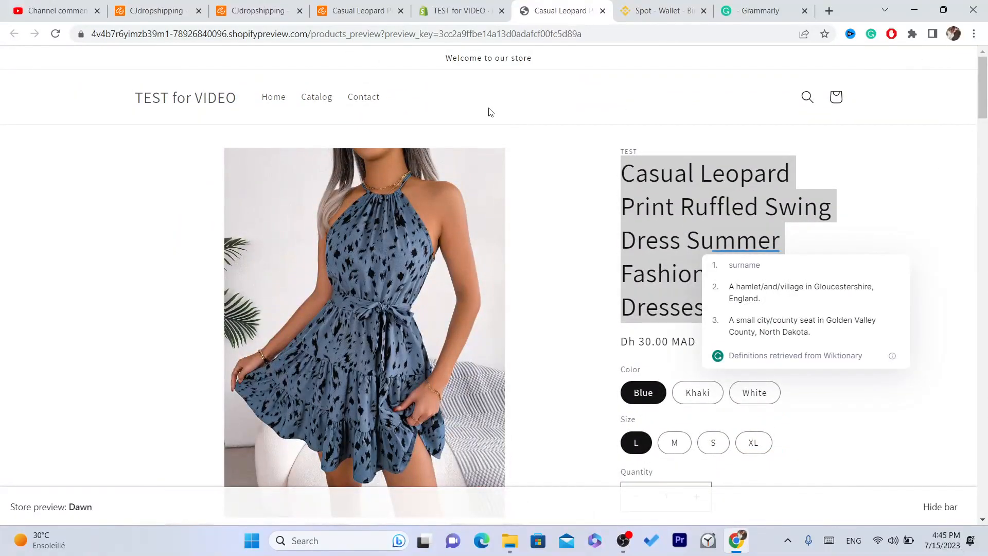